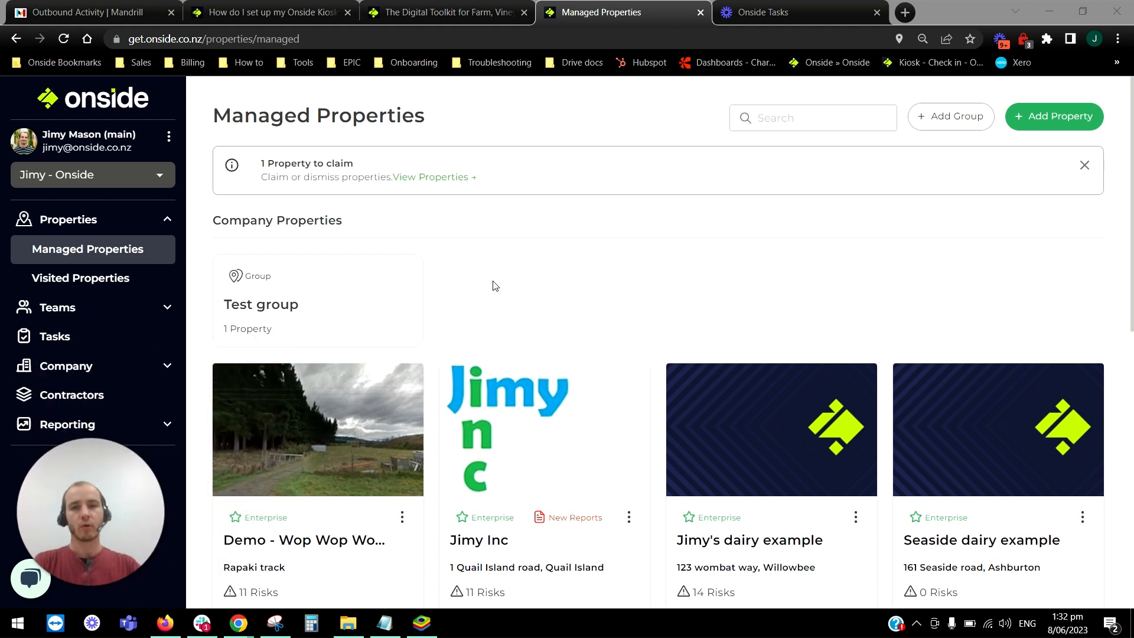
# Open the risk register of the Jimy Inc property and hide the regular risks, leaving only reported risks listed.
pyautogui.click(495, 286)
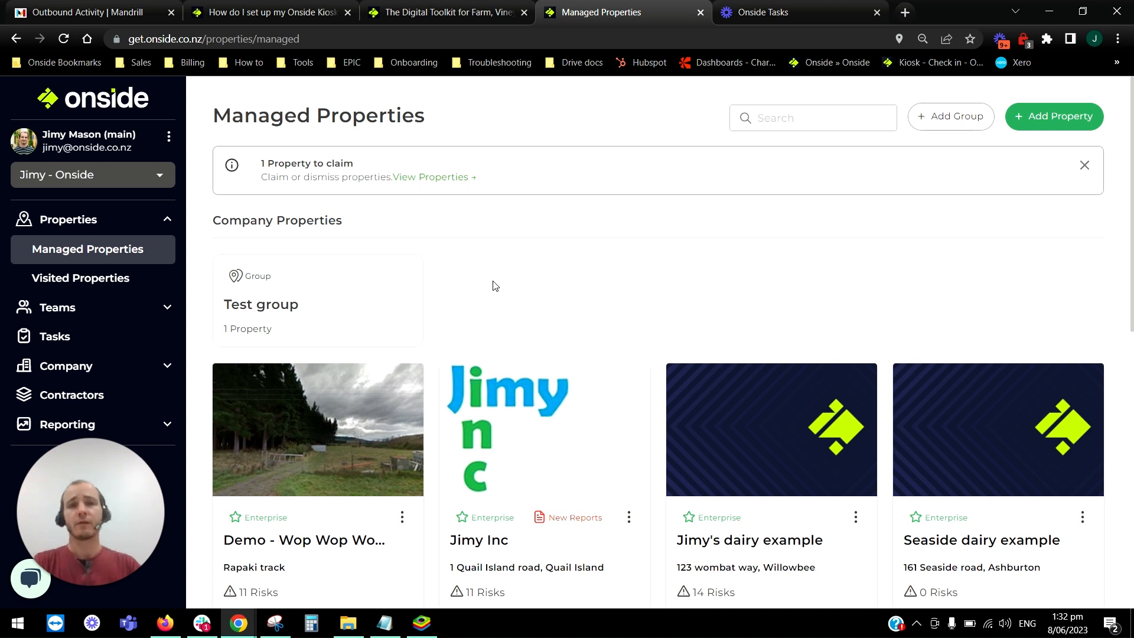
pyautogui.scroll(-2, 585, 269)
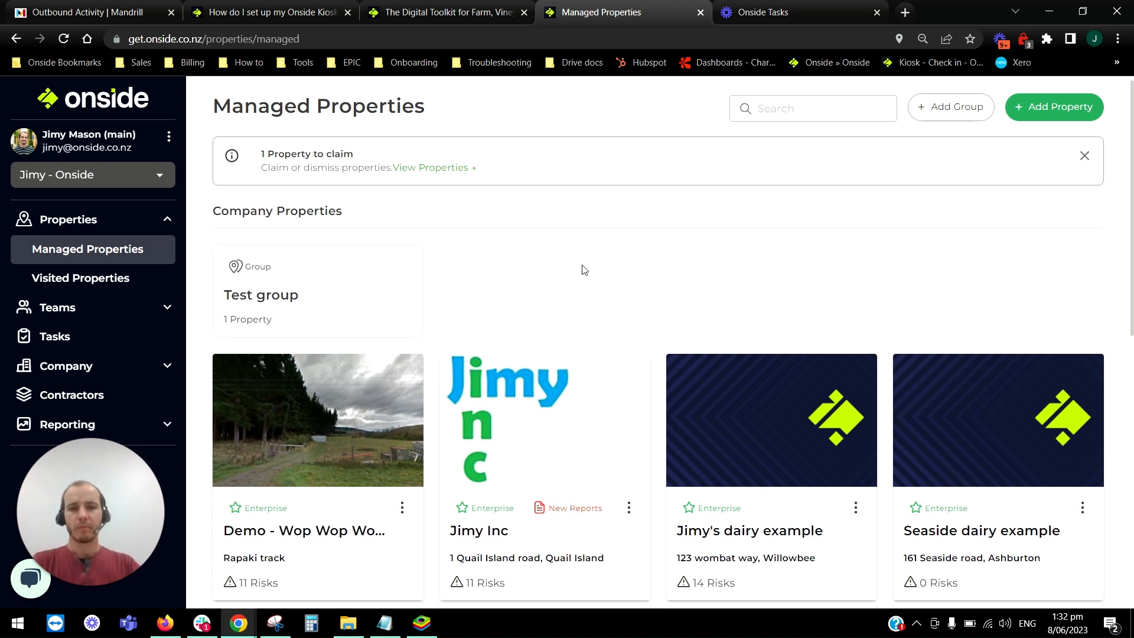
pyautogui.click(526, 322)
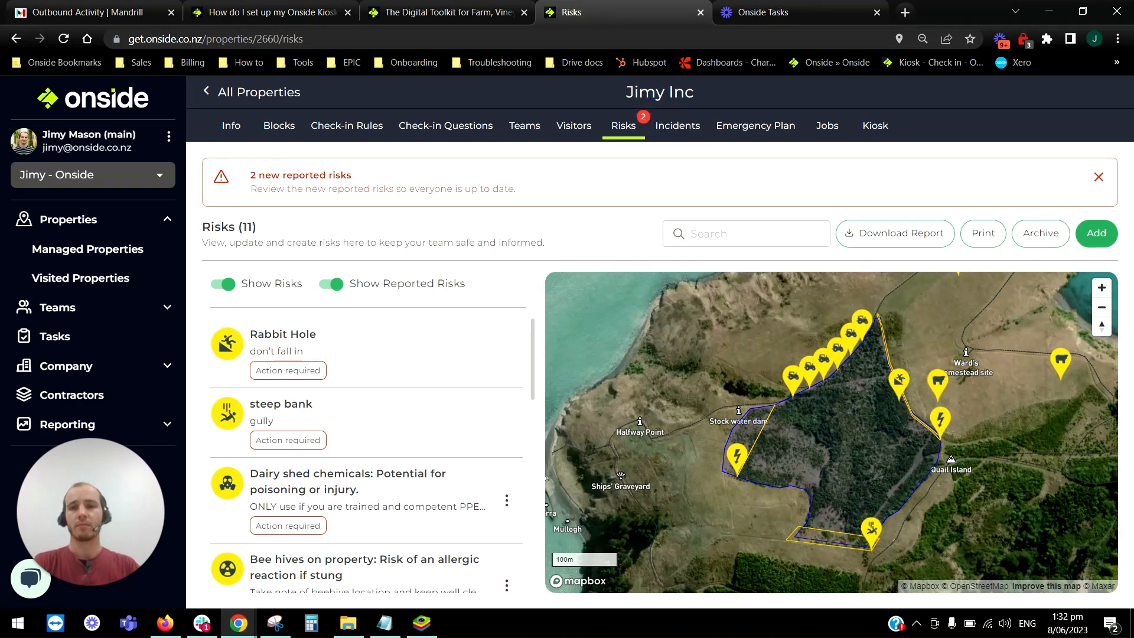
pyautogui.click(228, 285)
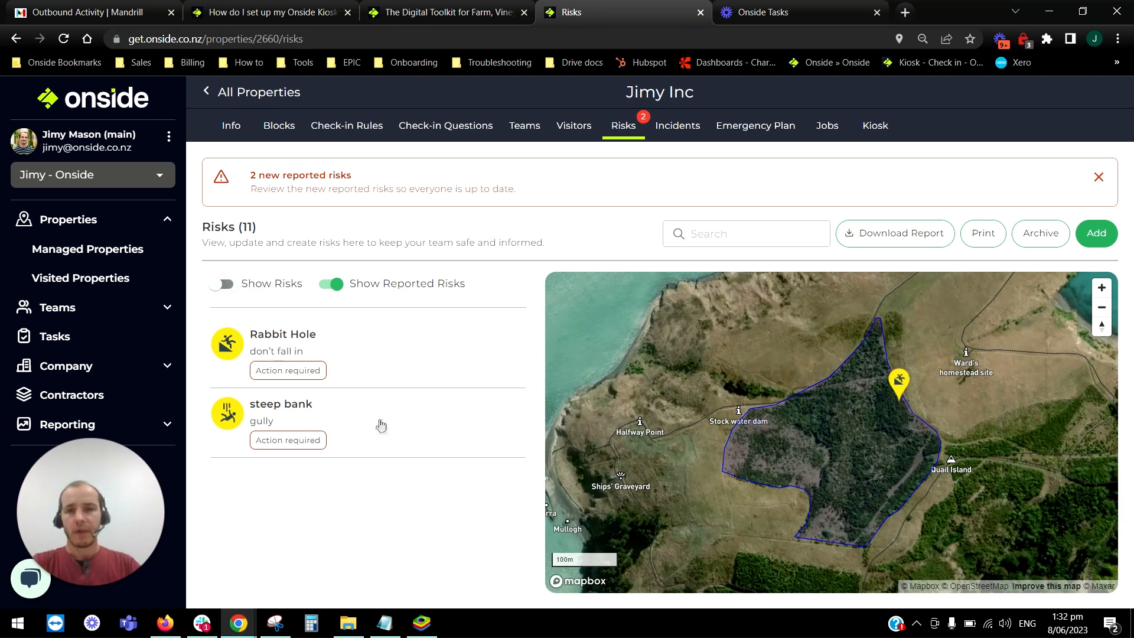
# Review the reported steep bank risk and its dismissal form, cancel the dismissal, and return to the risk list.
pyautogui.click(350, 420)
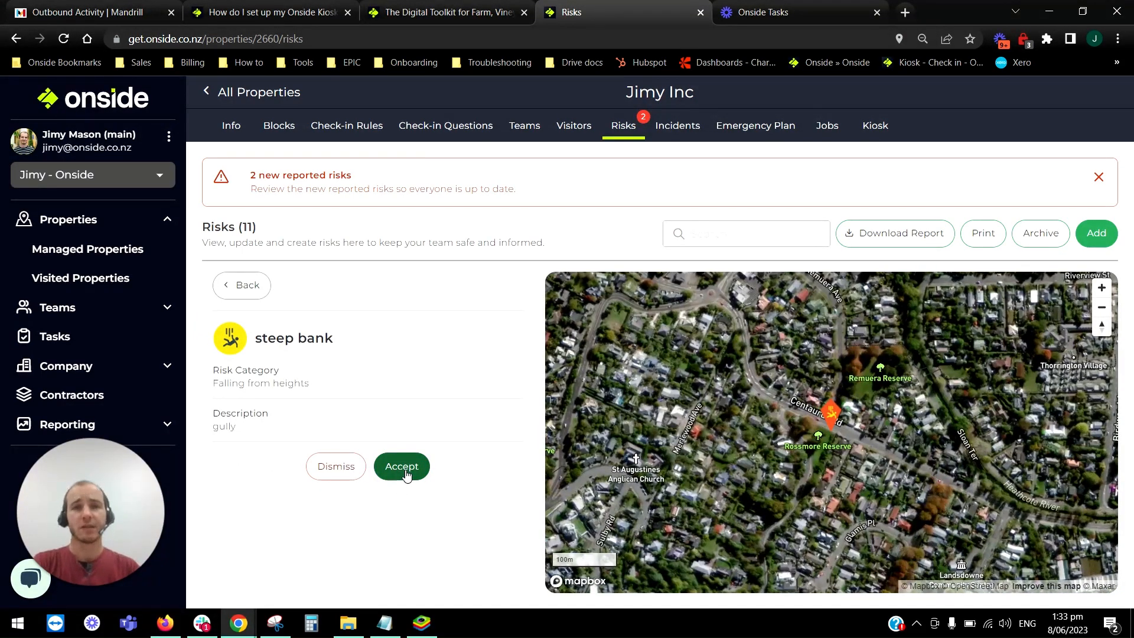
pyautogui.click(336, 466)
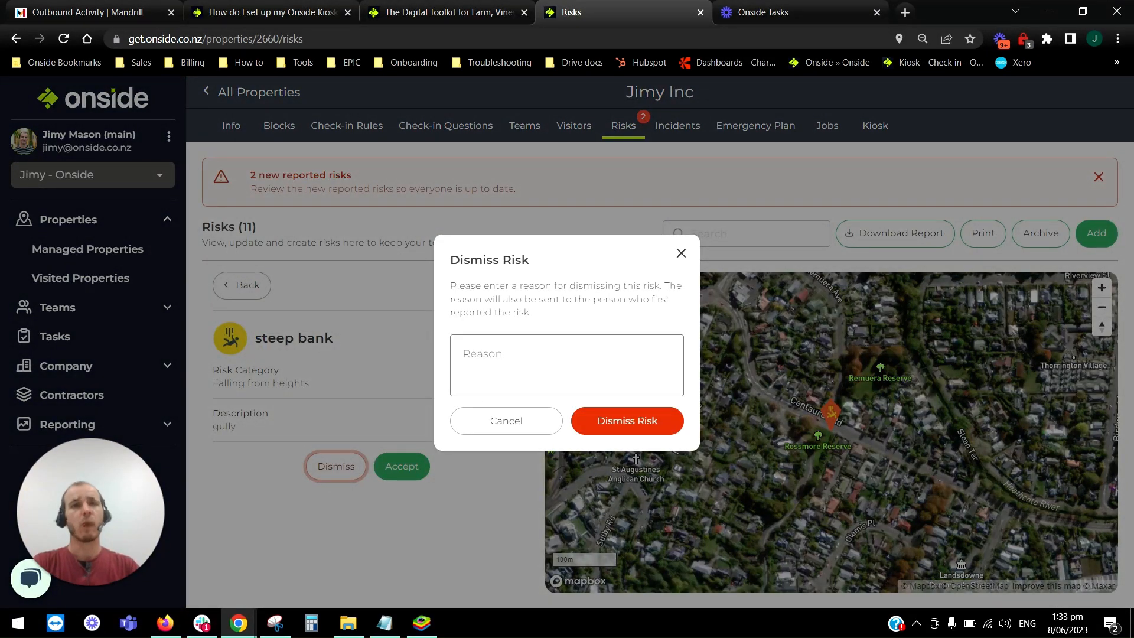
pyautogui.click(507, 423)
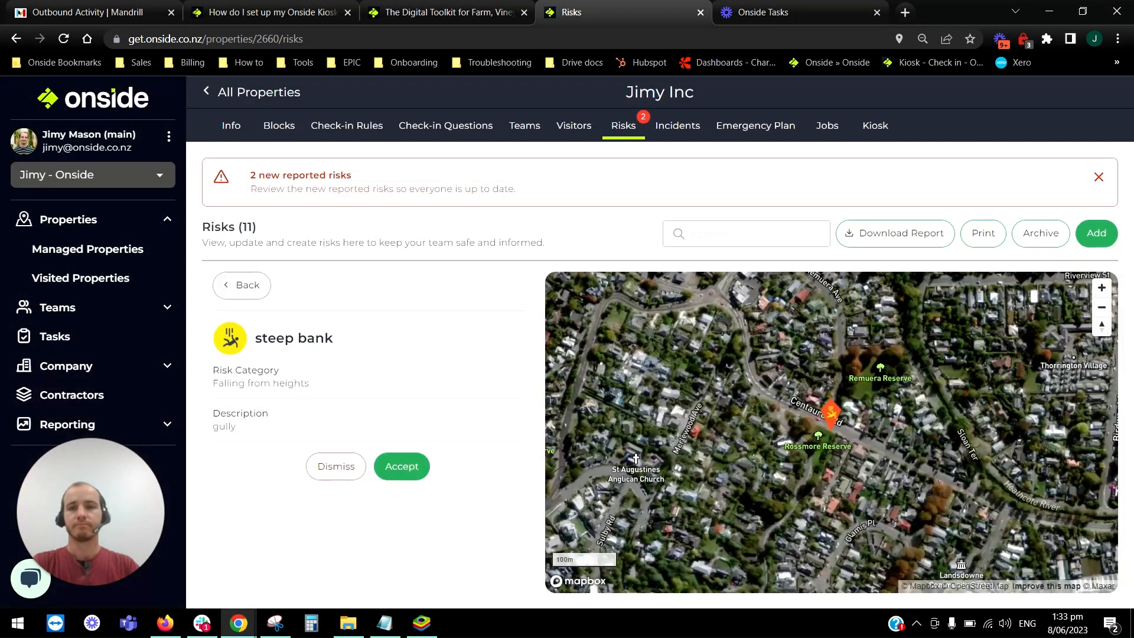
pyautogui.click(241, 286)
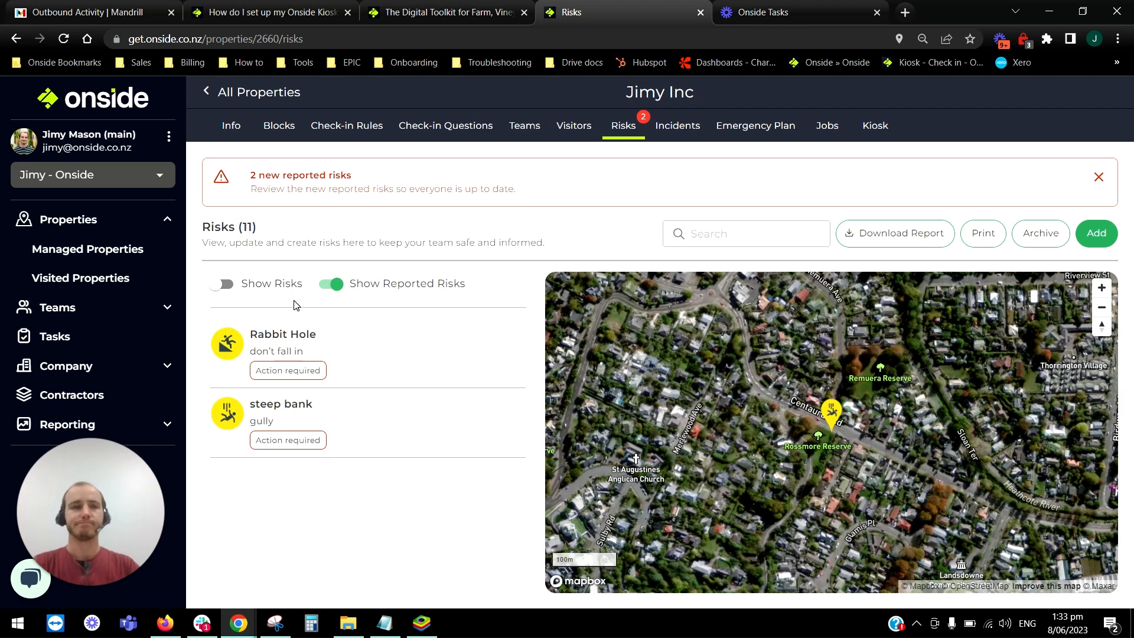
# Show the regular risks, hide the reported ones, and open the Panther on the loose risk.
pyautogui.click(341, 288)
pyautogui.scroll(-5, 408, 354)
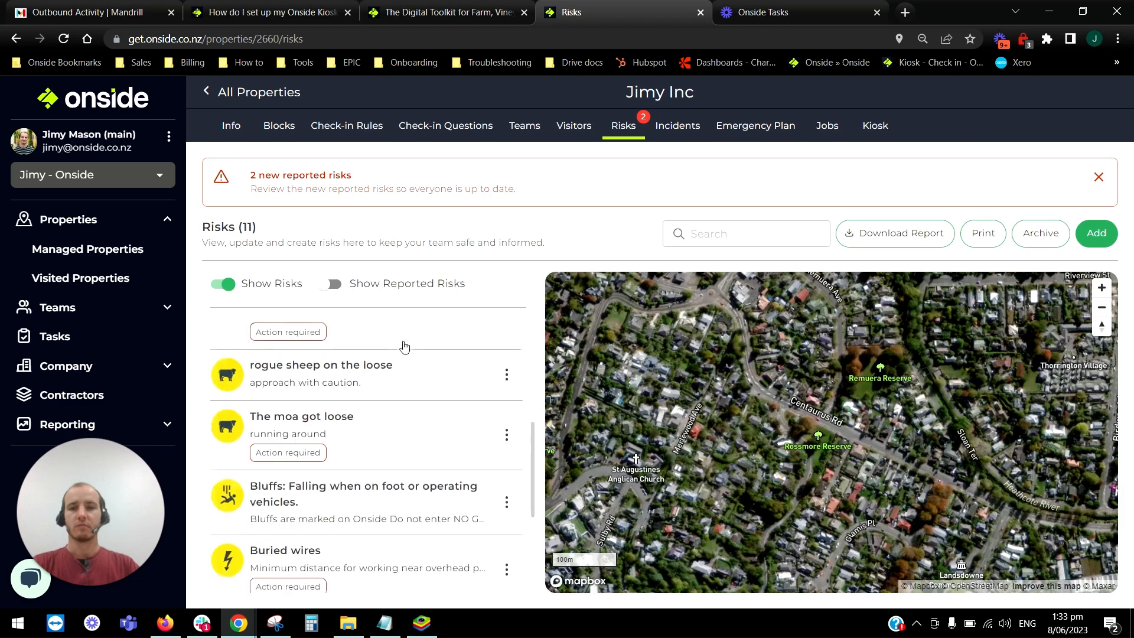
pyautogui.scroll(-8, 399, 349)
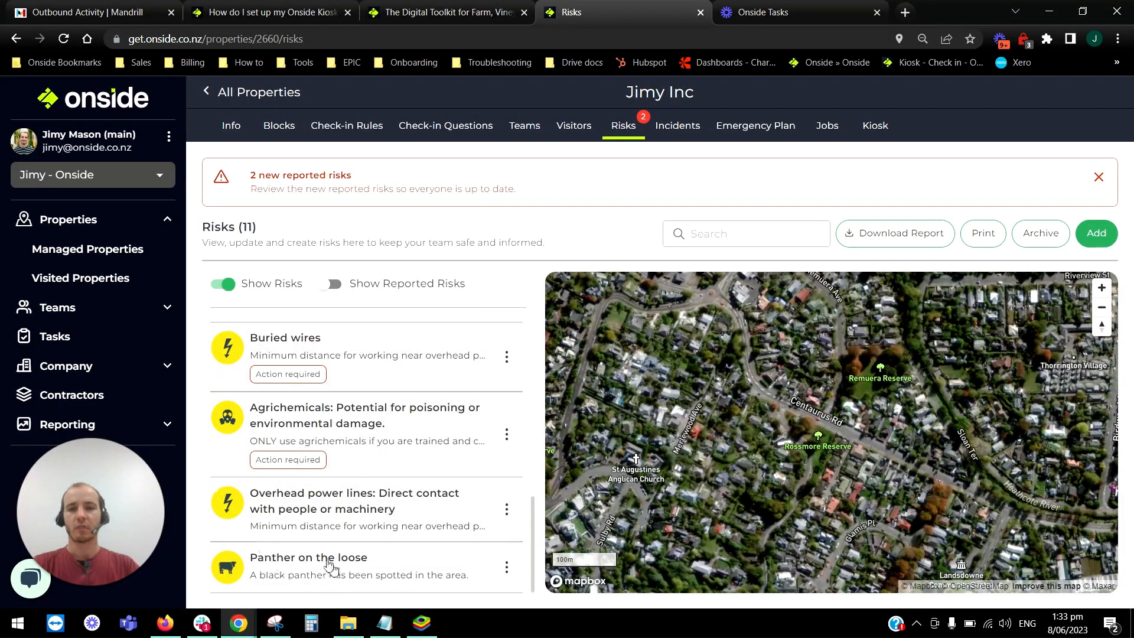
pyautogui.click(334, 568)
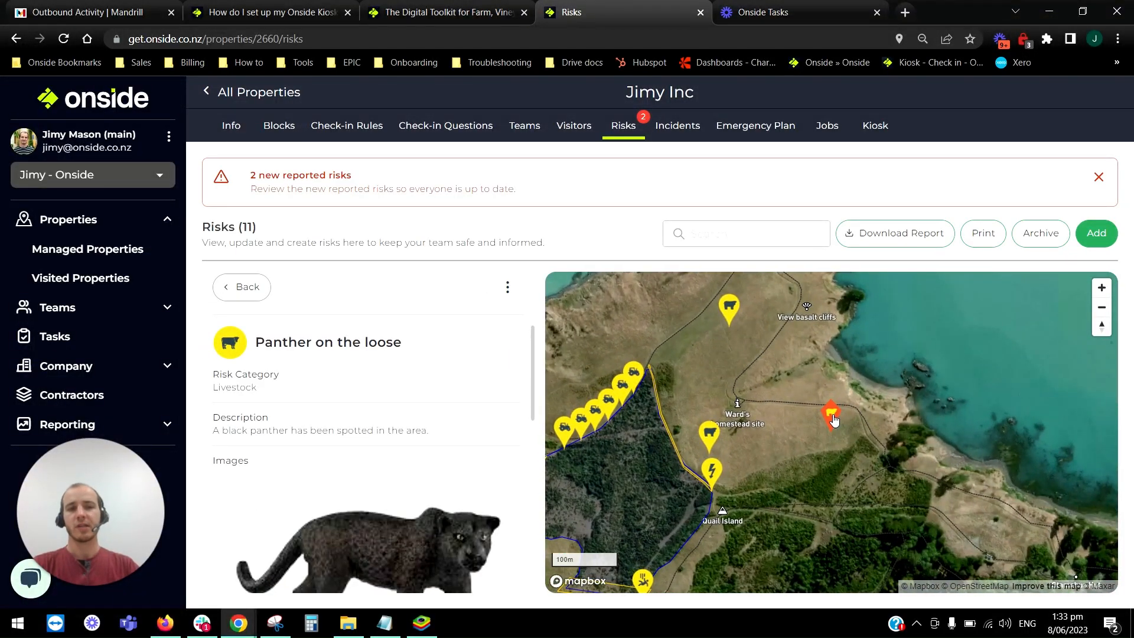
# Move the panther risk's map pin north-west, just below the View basalt cliffs label, and save the location.
pyautogui.click(837, 420)
pyautogui.moveTo(834, 409); pyautogui.dragTo(795, 364)
pyautogui.click(518, 293)
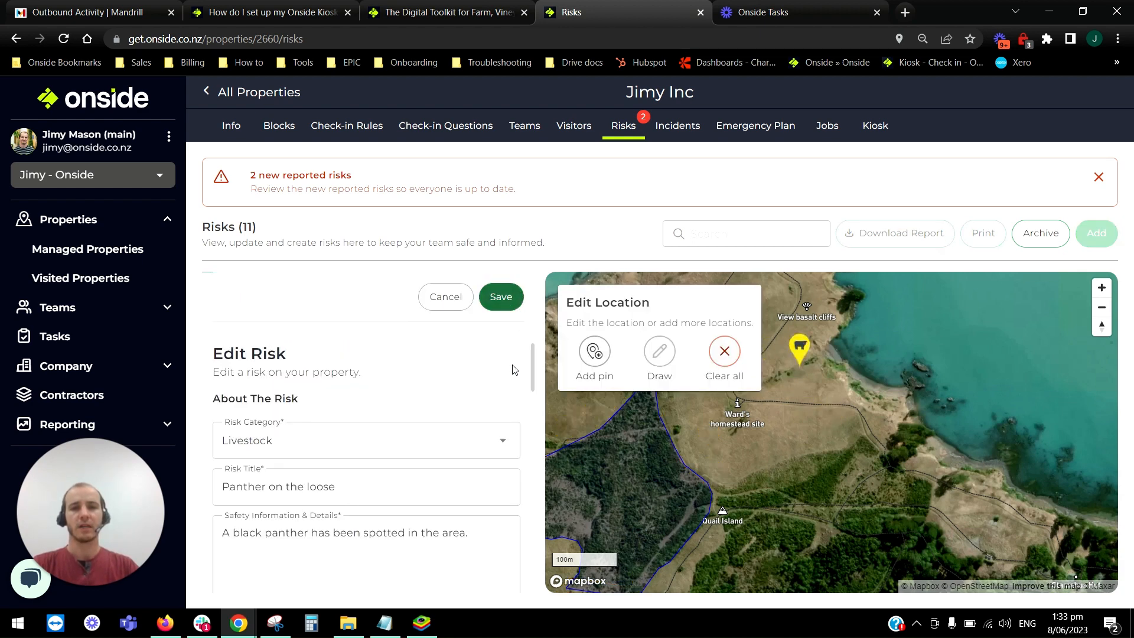
# Open the panther risk for editing and examine its details, images, expiry date, severity and management action settings.
pyautogui.click(507, 289)
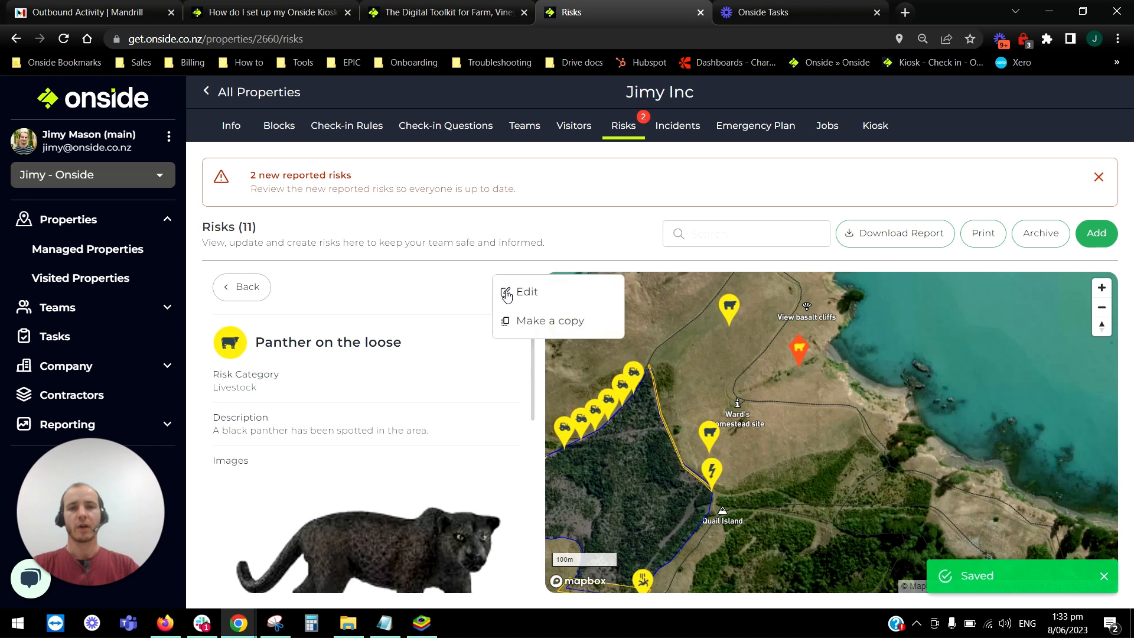
pyautogui.click(522, 292)
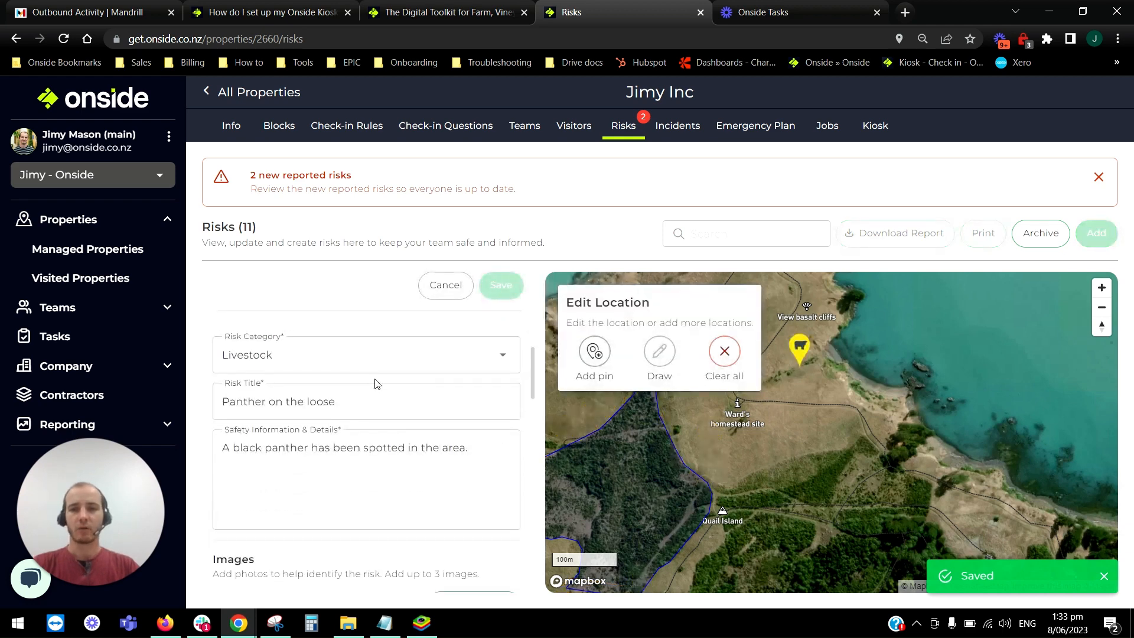
pyautogui.scroll(-1, 375, 382)
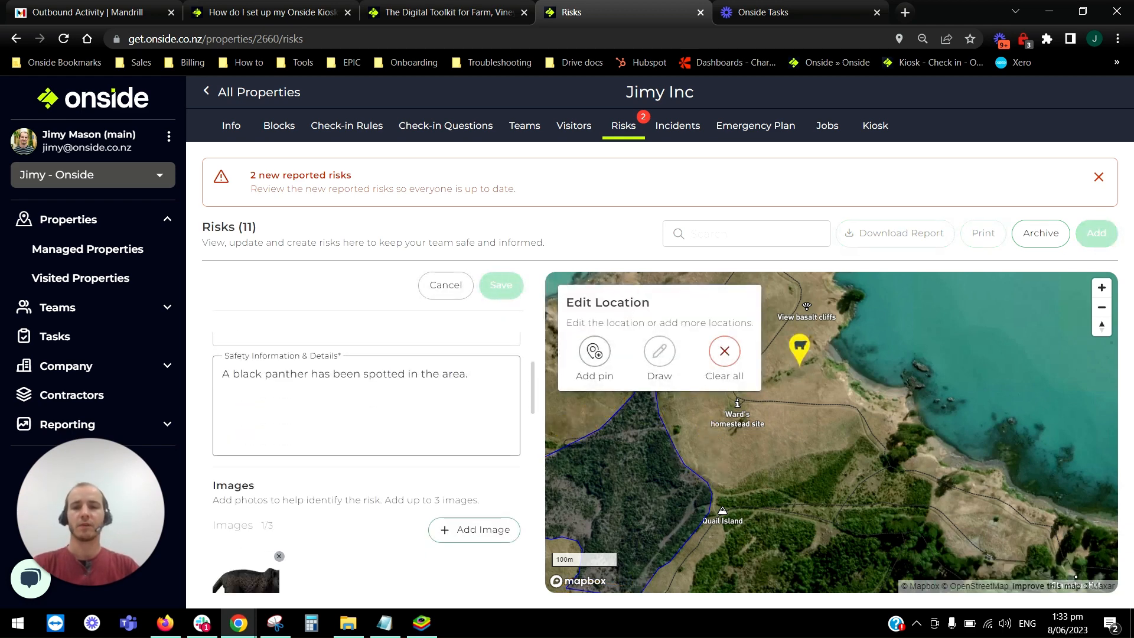
pyautogui.scroll(-4, 375, 380)
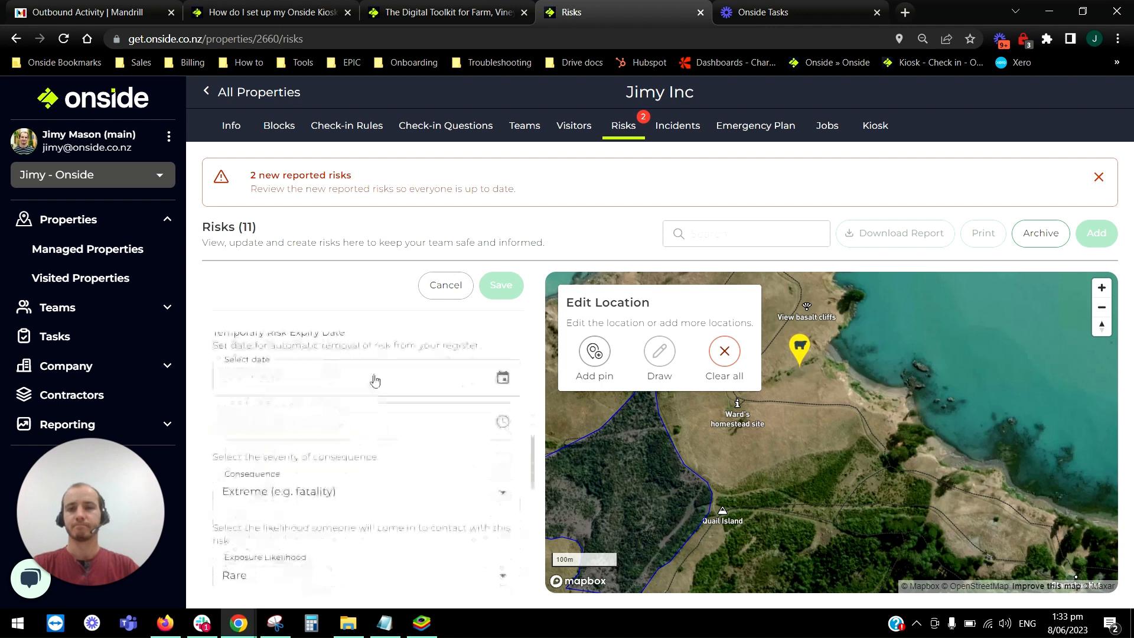
pyautogui.scroll(2, 374, 380)
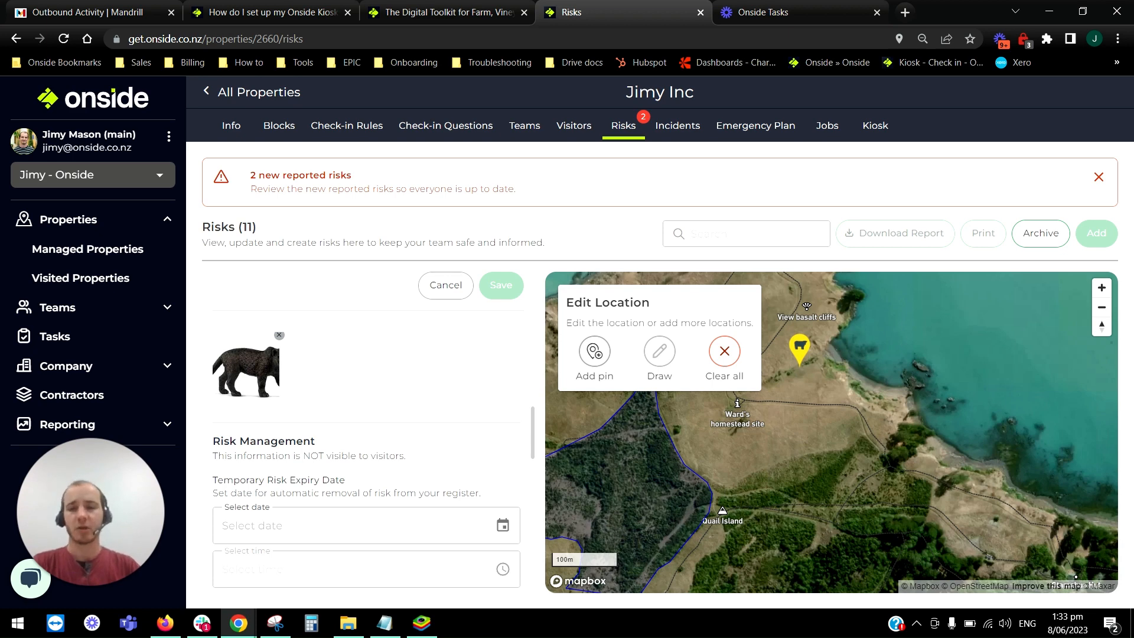
pyautogui.scroll(-4, 335, 451)
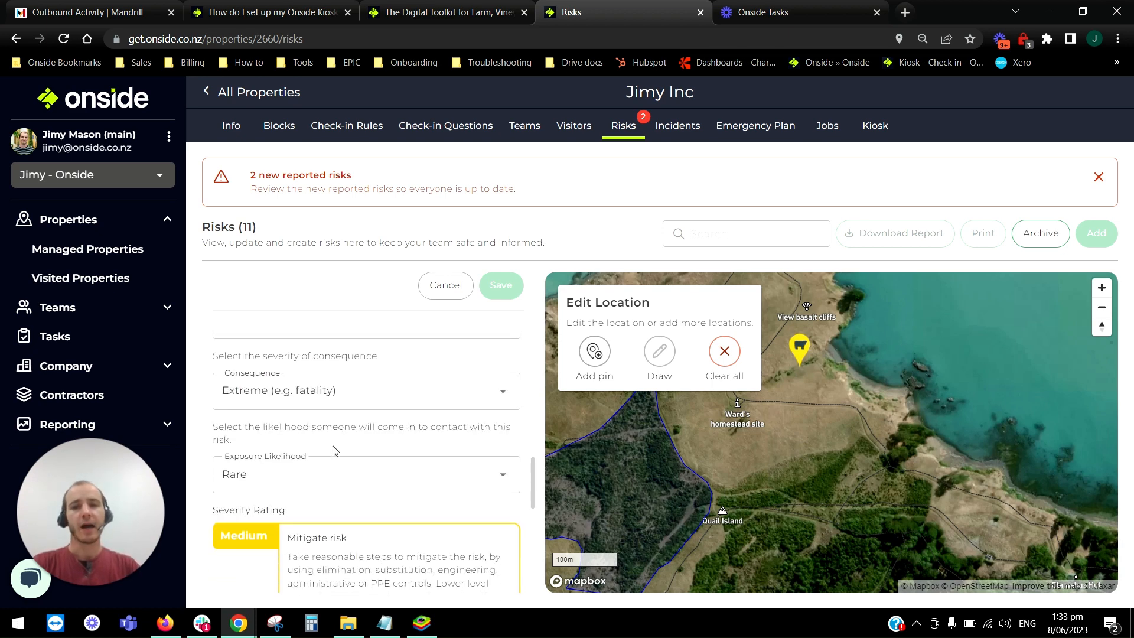
pyautogui.scroll(-1, 335, 451)
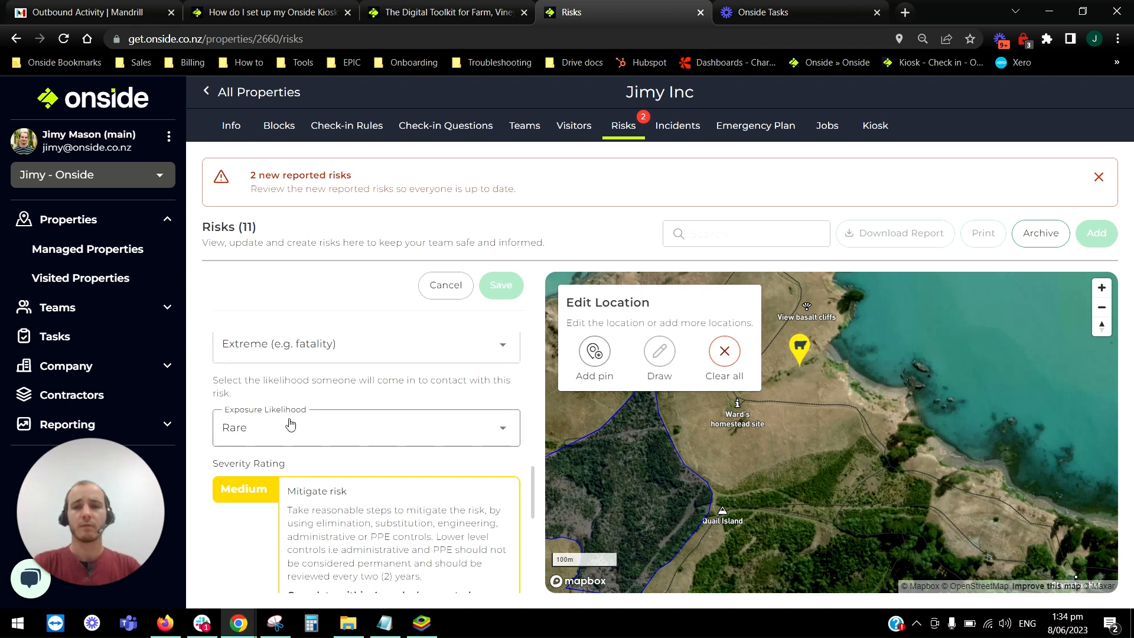
pyautogui.scroll(-6, 290, 424)
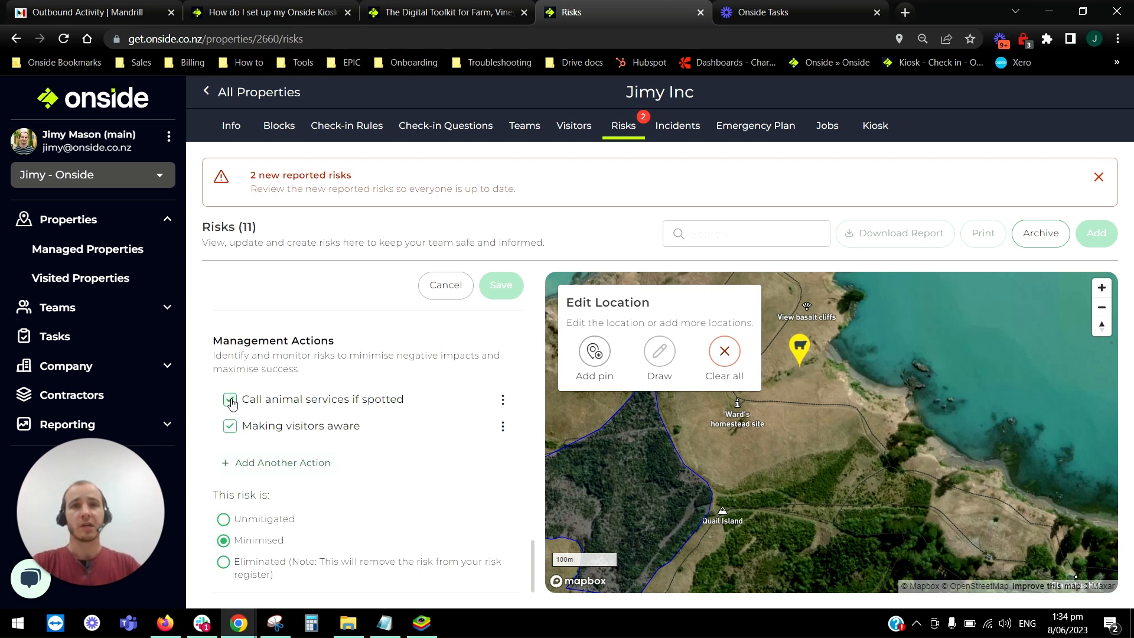
# Add the management action "Install traps" to the panther risk and save the changes.
pyautogui.click(289, 466)
pyautogui.click(290, 461)
pyautogui.write('Ni')
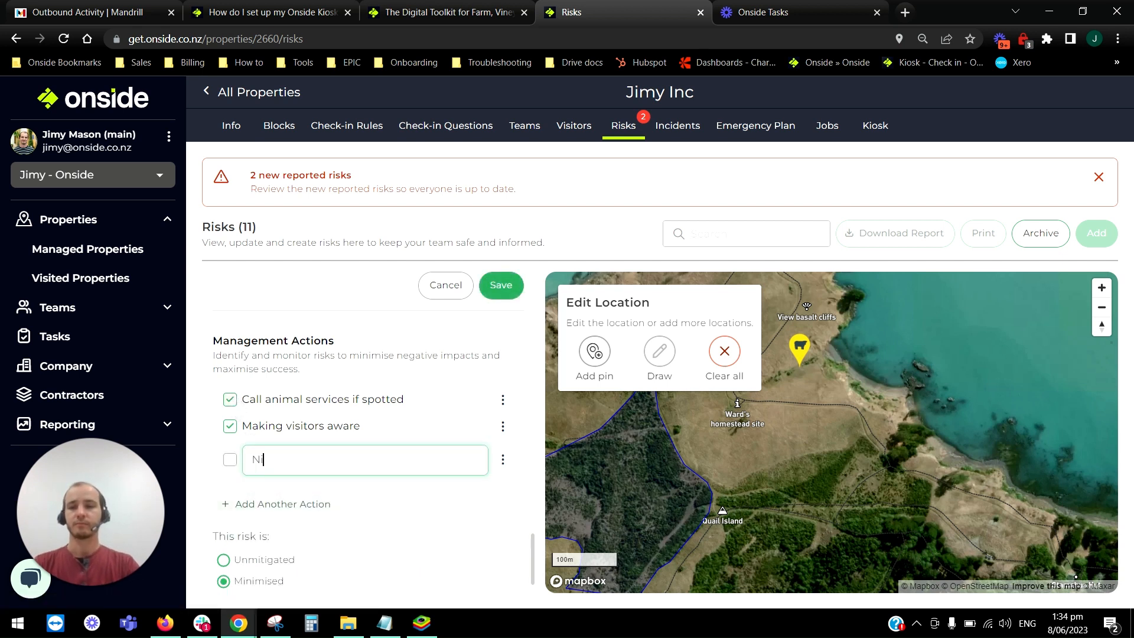
pyautogui.press('BackSpace')
pyautogui.write('Install ')
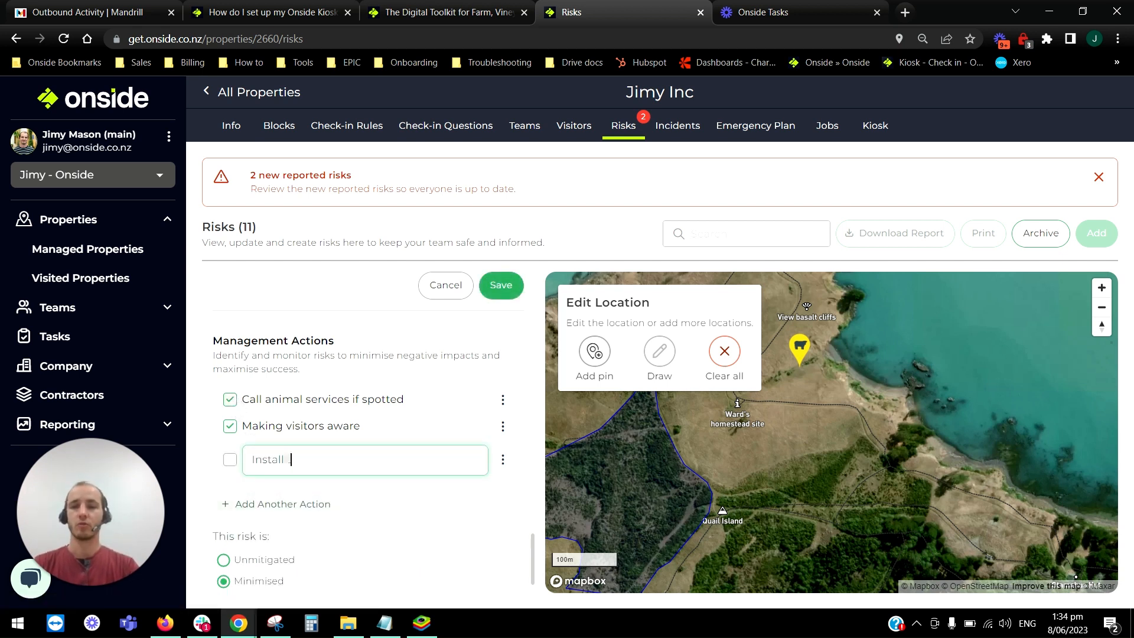
pyautogui.write('traps')
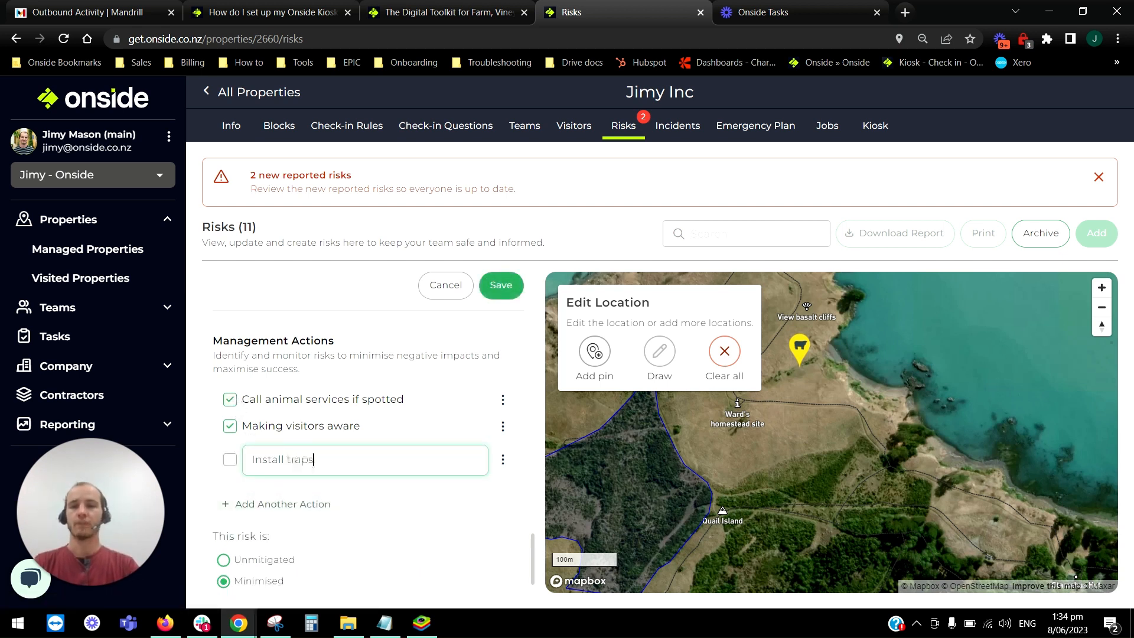
pyautogui.click(502, 286)
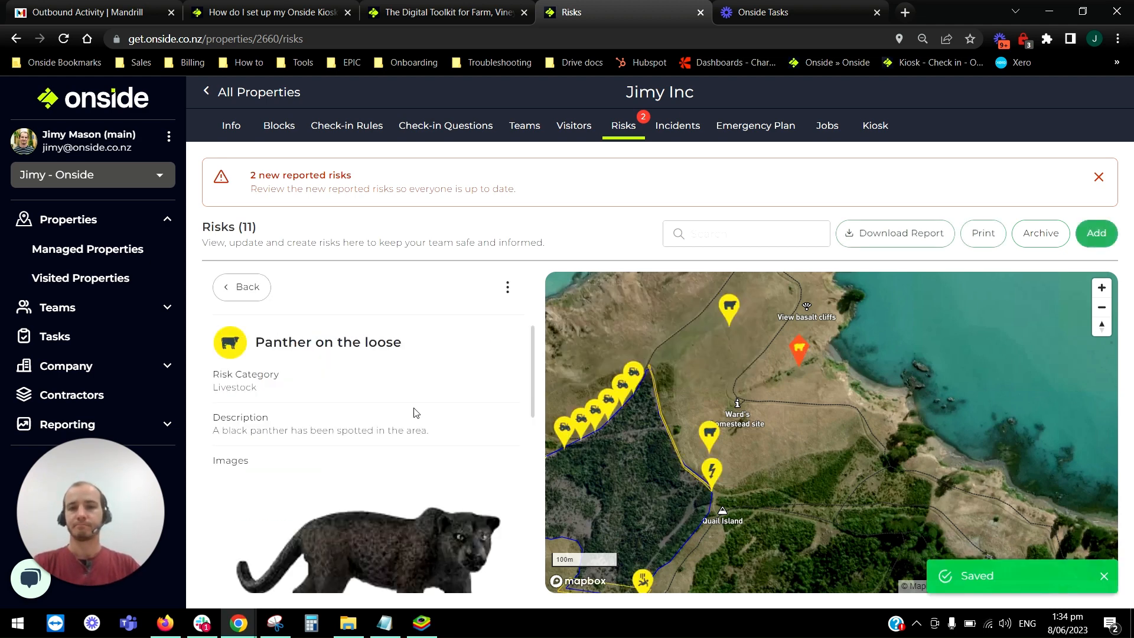
# Reopen the panther risk for editing, try marking the Install traps action as completed, and leave without saving.
pyautogui.click(508, 290)
pyautogui.click(521, 292)
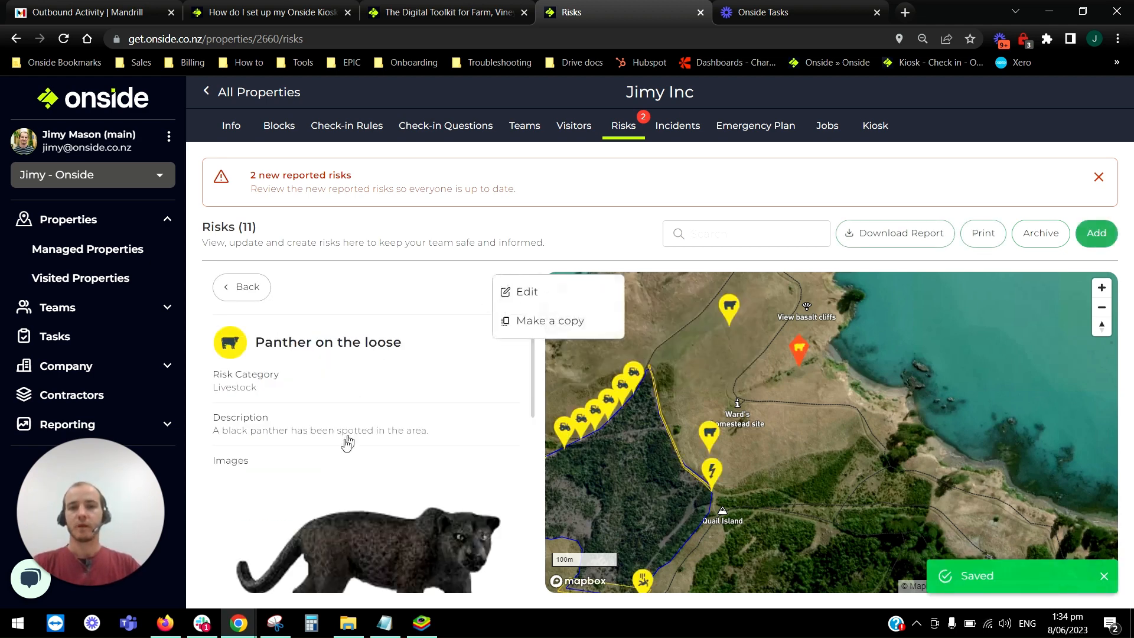
pyautogui.scroll(-10, 437, 422)
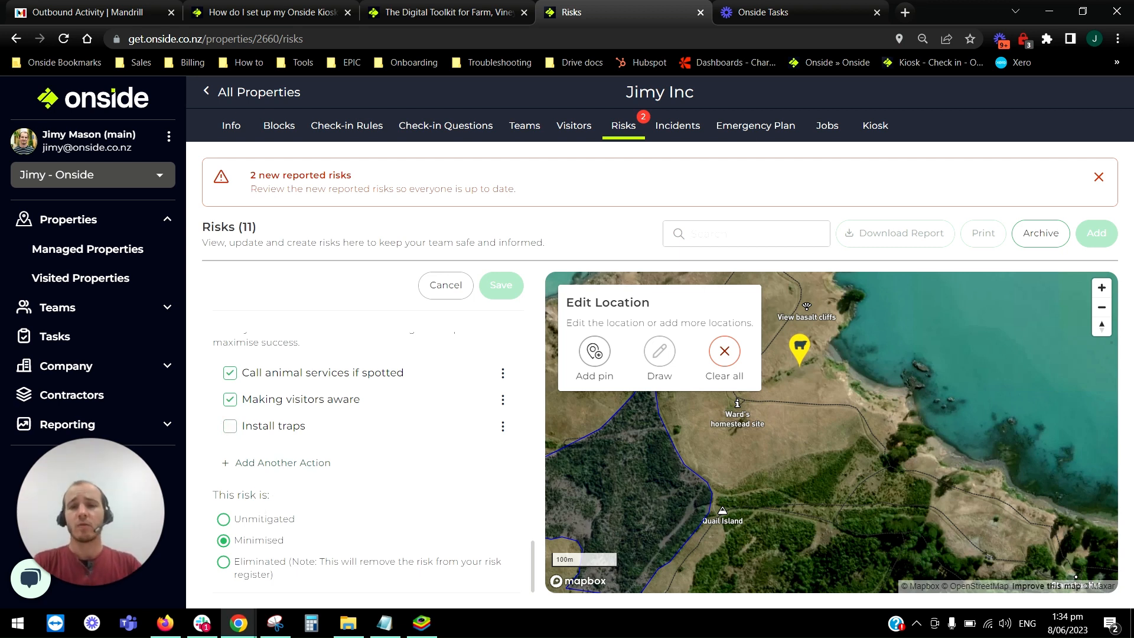
pyautogui.click(230, 426)
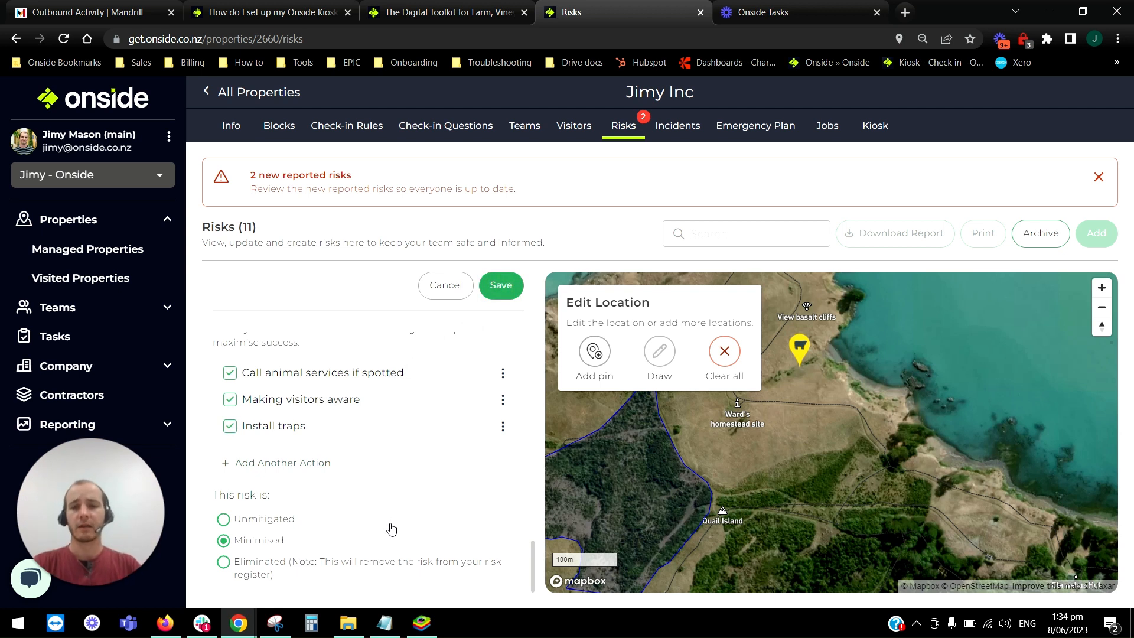
pyautogui.click(229, 426)
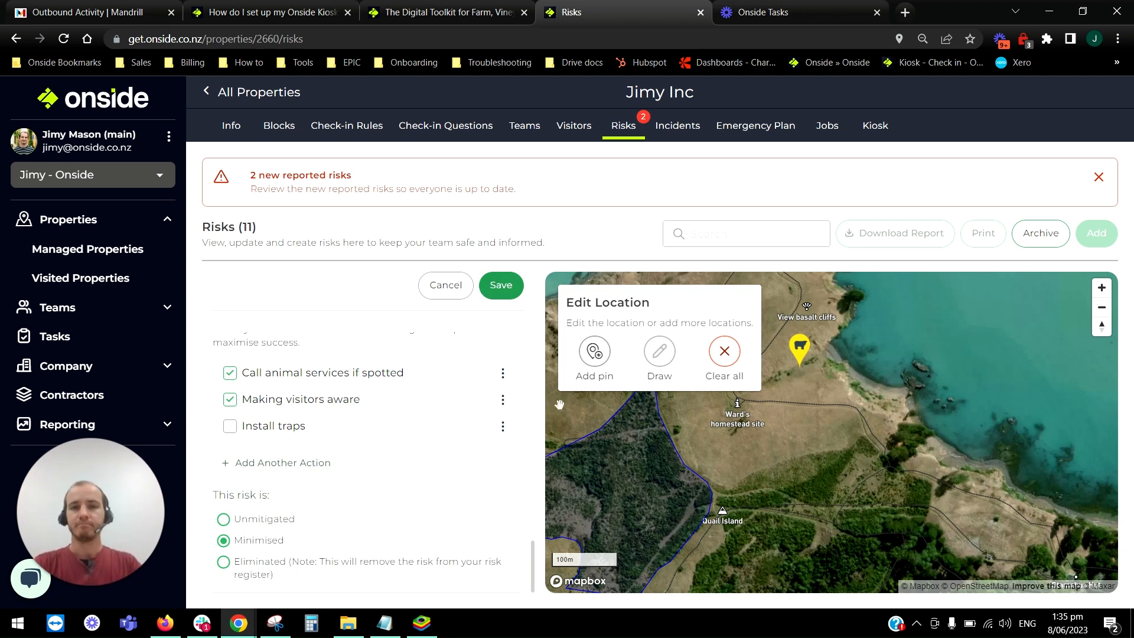
pyautogui.click(444, 286)
# Return to the risk list, start a new risk, and choose Dairy as the risk template industry.
pyautogui.click(251, 287)
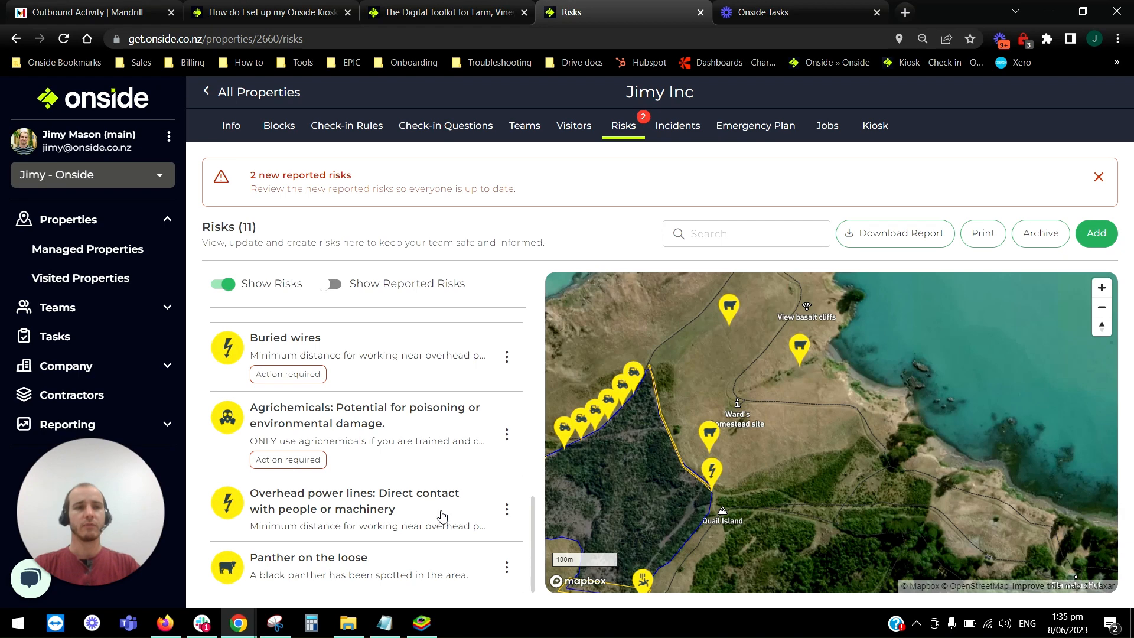
pyautogui.click(1097, 235)
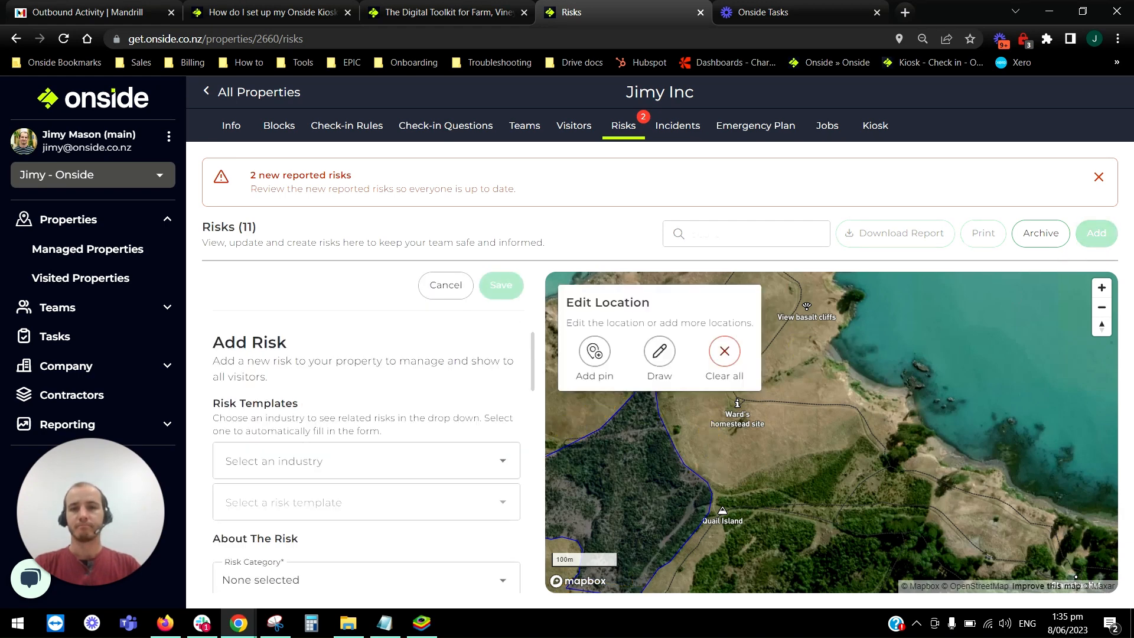
pyautogui.click(291, 464)
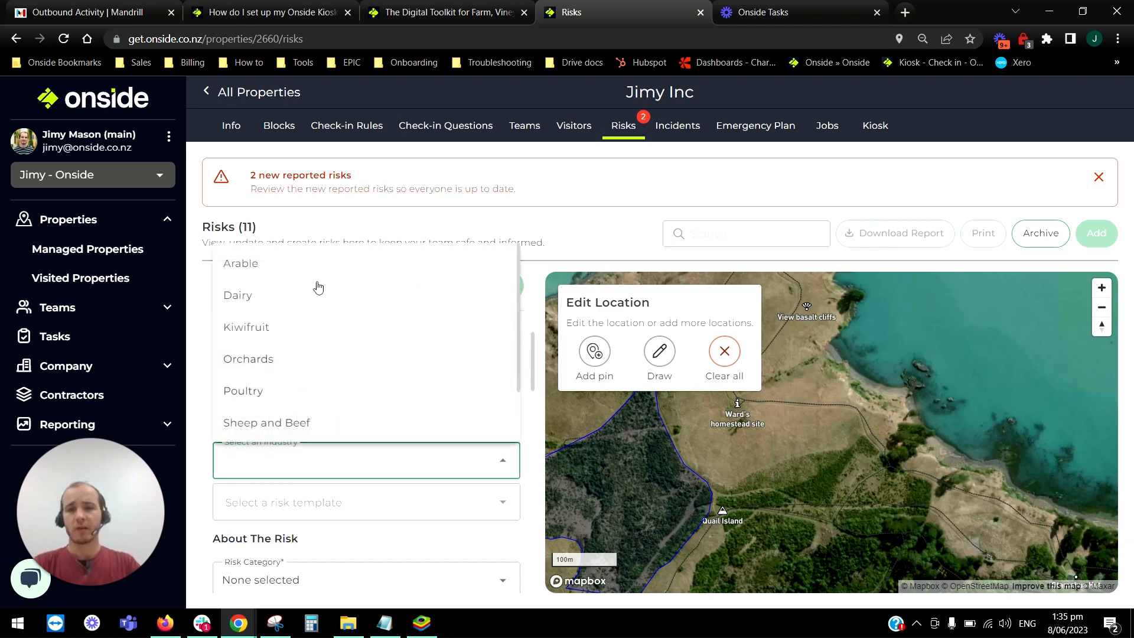
pyautogui.scroll(-2, 322, 284)
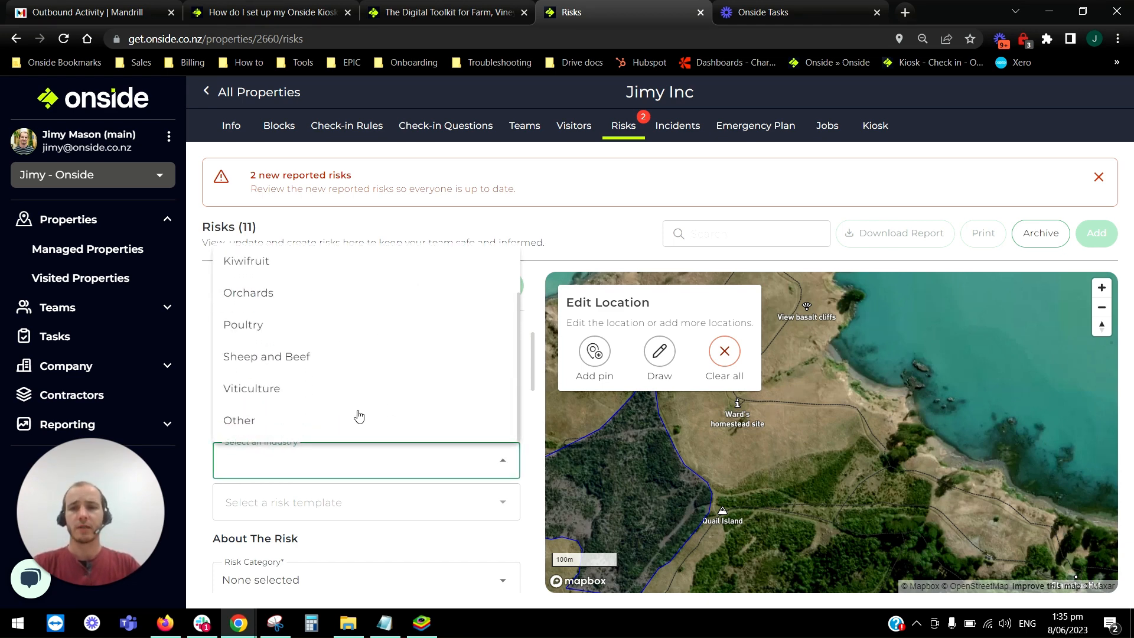
pyautogui.scroll(2, 328, 337)
pyautogui.click(319, 299)
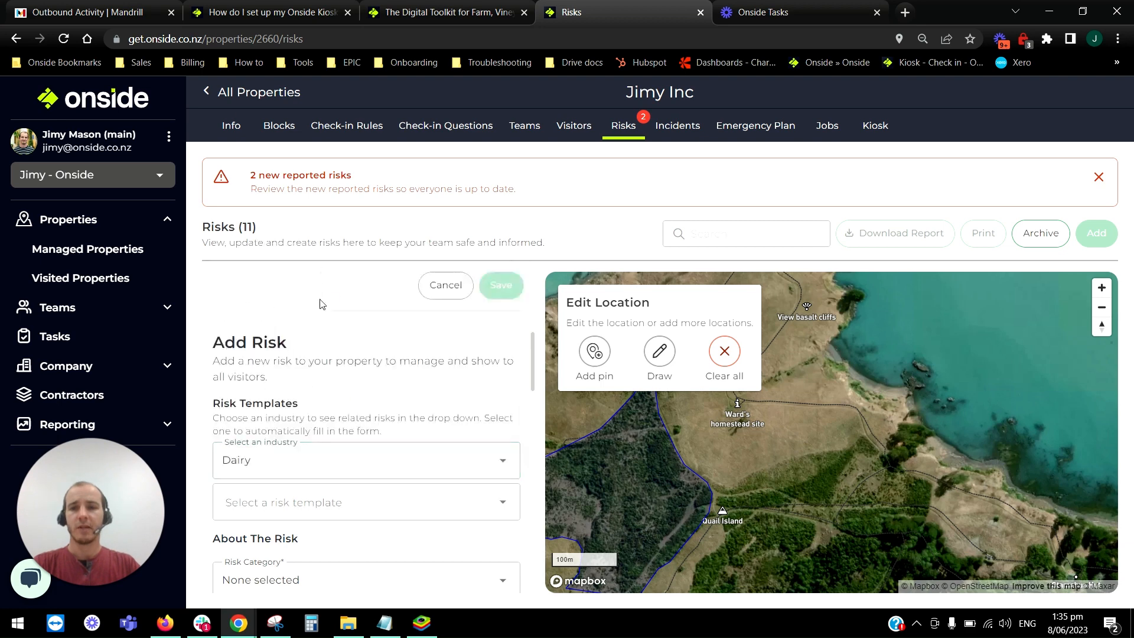
# Fill in the new risk from the template "Effluent pond or sump: Deep and difficult to get out".
pyautogui.click(391, 504)
pyautogui.scroll(-3, 414, 384)
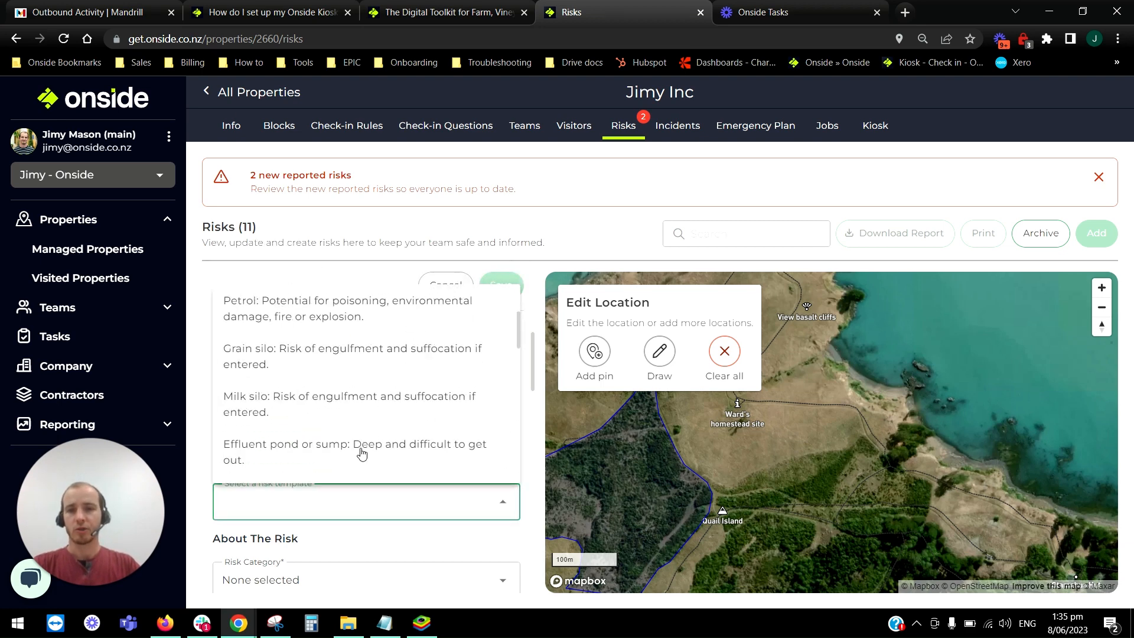
pyautogui.click(407, 450)
pyautogui.scroll(-3, 417, 447)
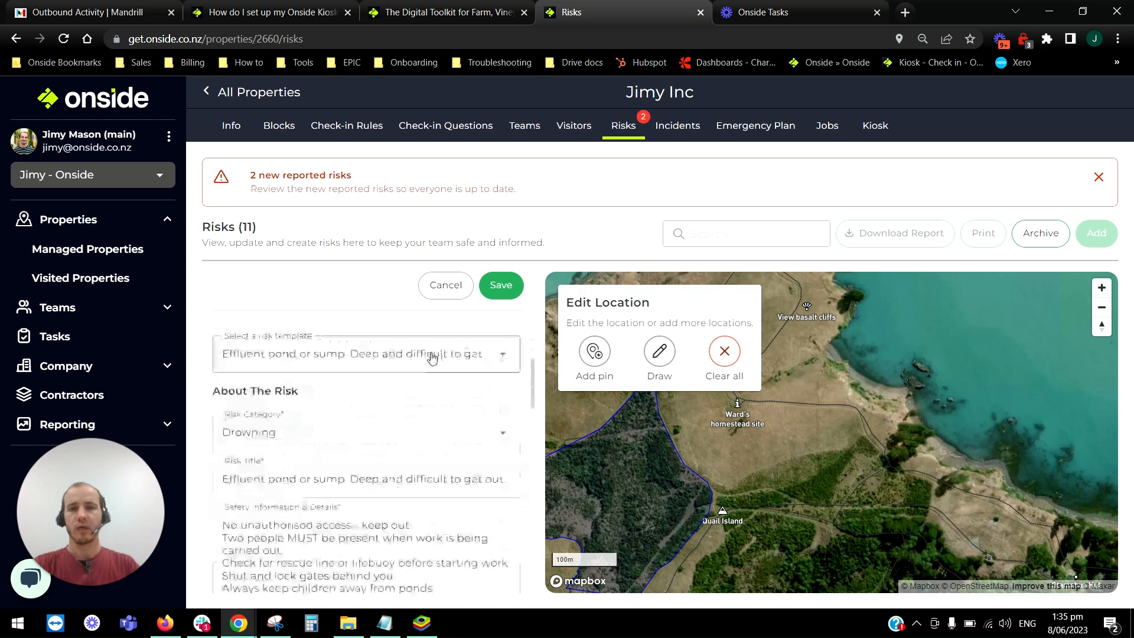
# Shorten the new risk's title to "Effluent pond: Deep and difficult to get out.".
pyautogui.scroll(-1, 366, 449)
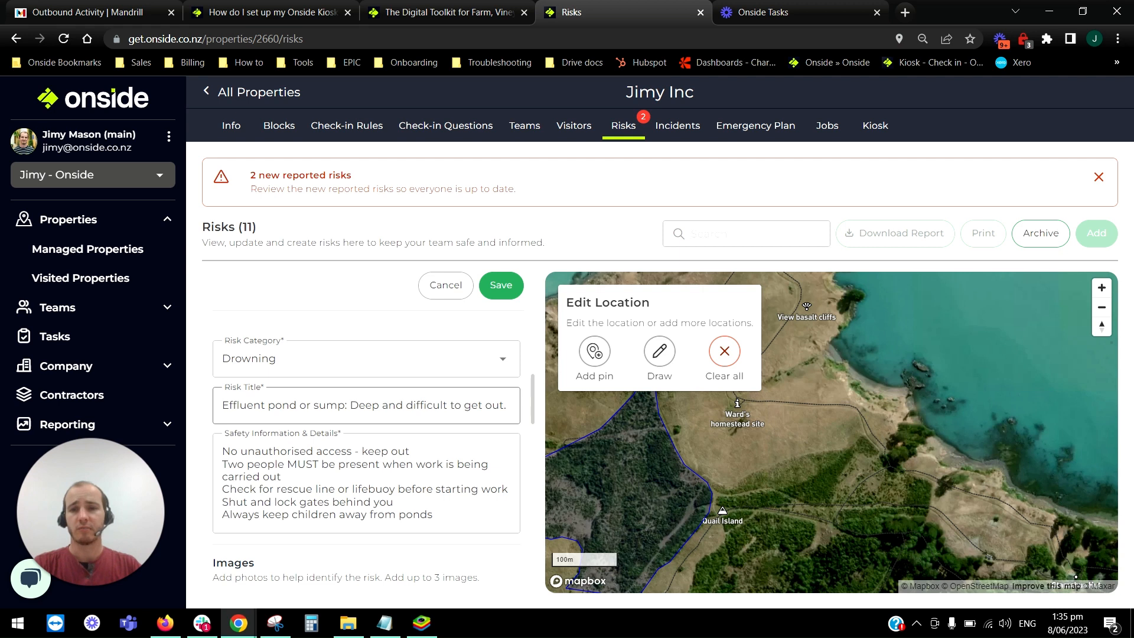
pyautogui.moveTo(297, 405); pyautogui.dragTo(348, 405)
pyautogui.press('BackSpace')
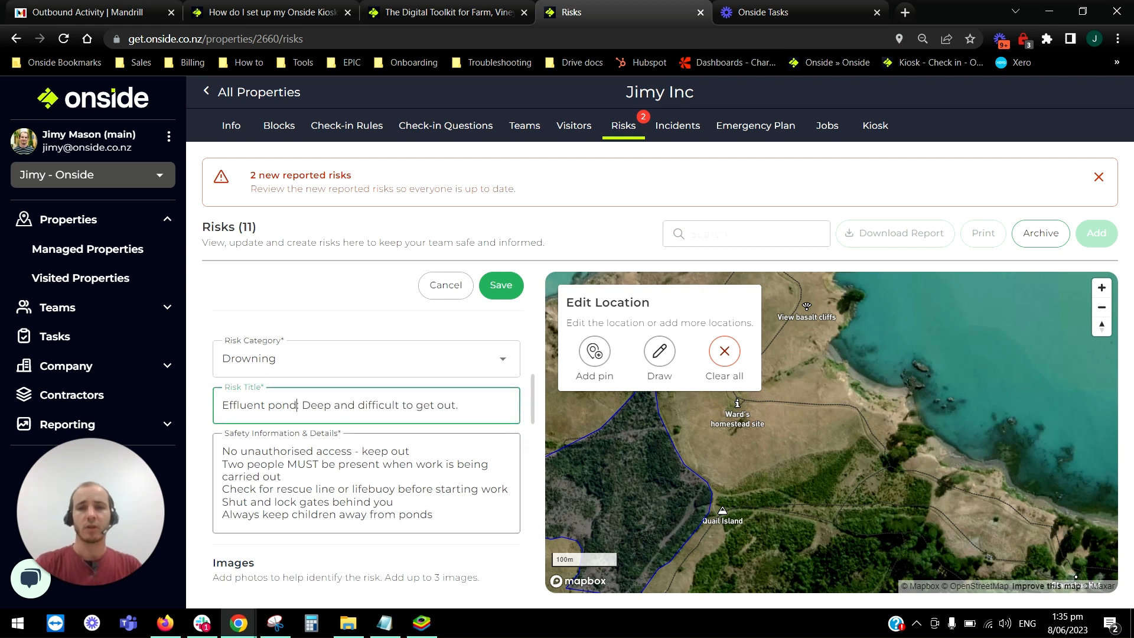
# Remove the line "Shut and lock gates behind you" from the new risk's safety information and details.
pyautogui.click(433, 515)
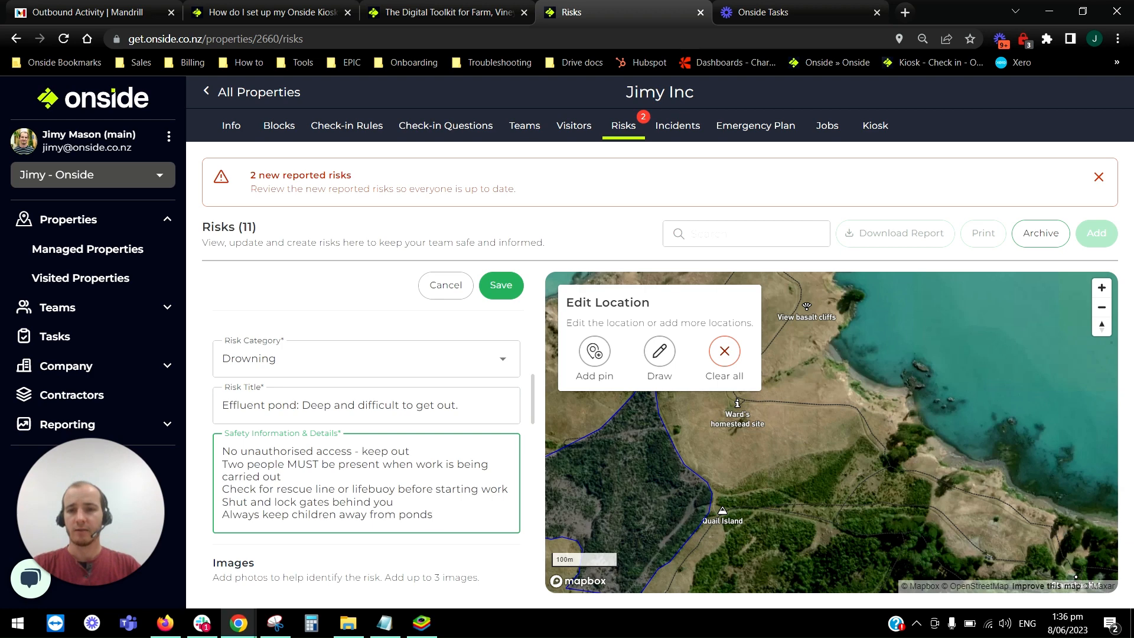
pyautogui.moveTo(393, 502); pyautogui.dragTo(222, 502)
pyautogui.press('BackSpace')
pyautogui.press('BackSpace')
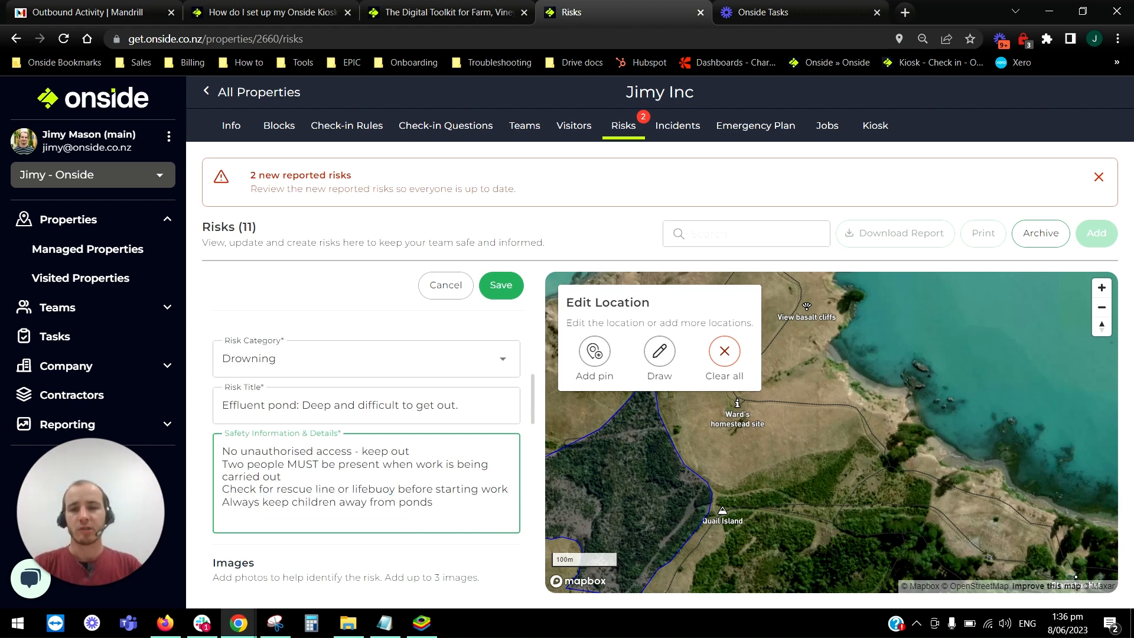
# Review the new risk's severity settings and management action options, and add a blank management action to its list.
pyautogui.scroll(-4, 366, 461)
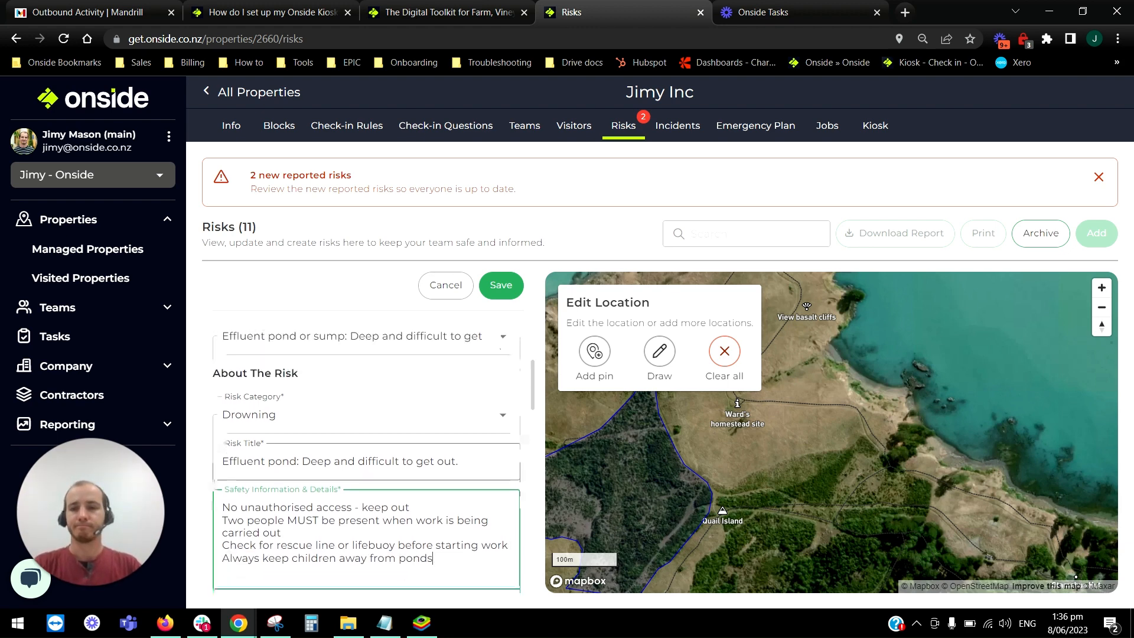
pyautogui.scroll(-2, 367, 397)
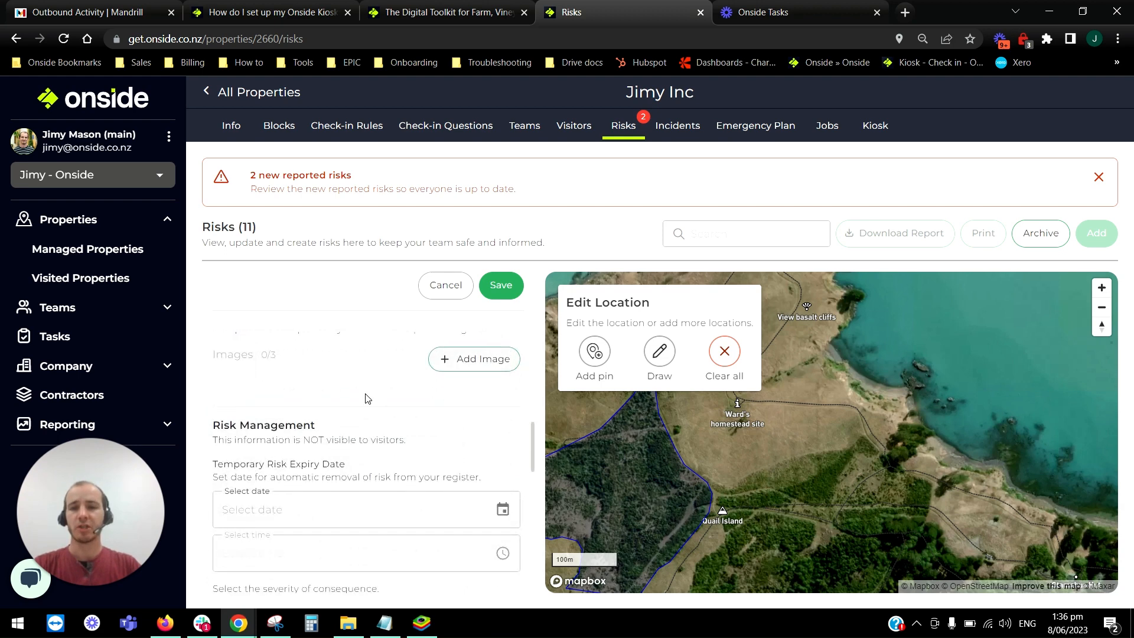
pyautogui.scroll(-6, 349, 411)
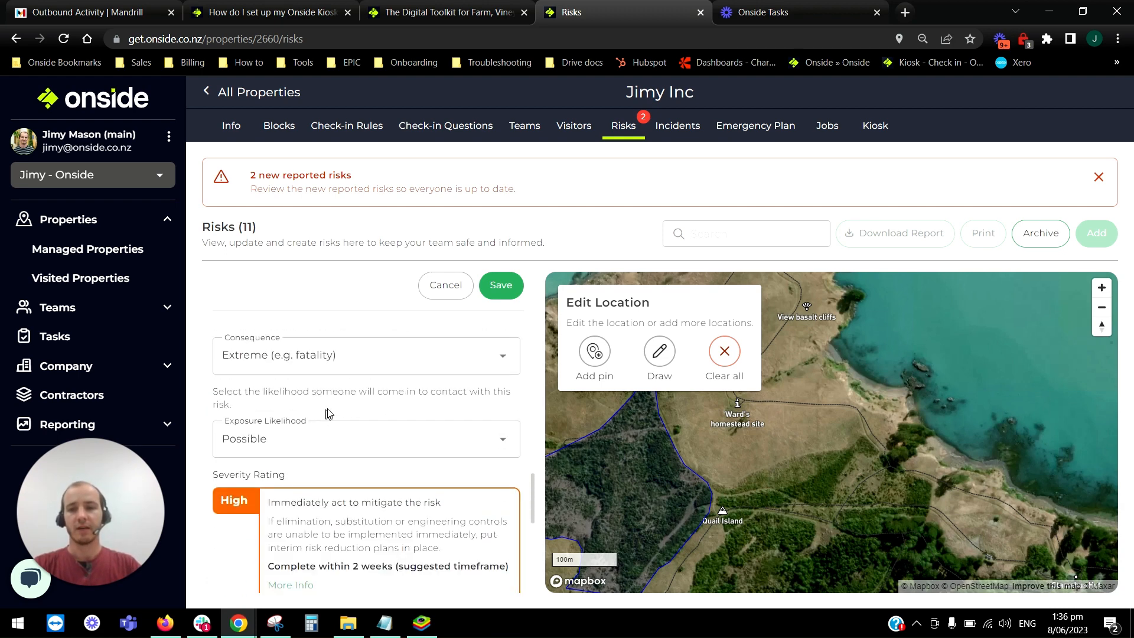
pyautogui.scroll(-2, 349, 407)
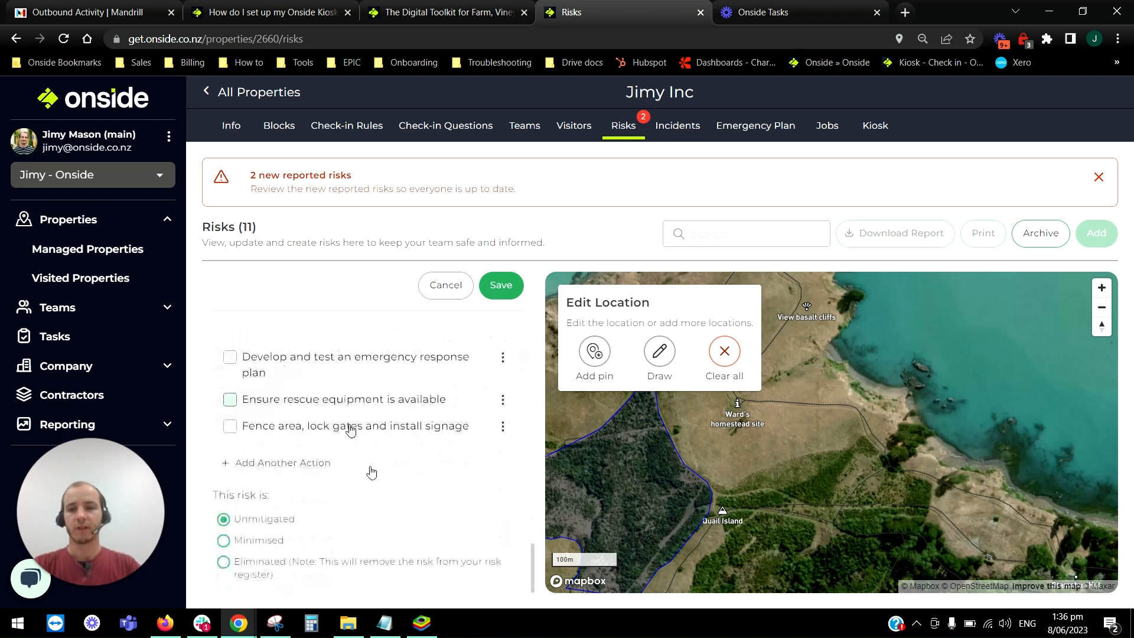
pyautogui.scroll(1, 423, 531)
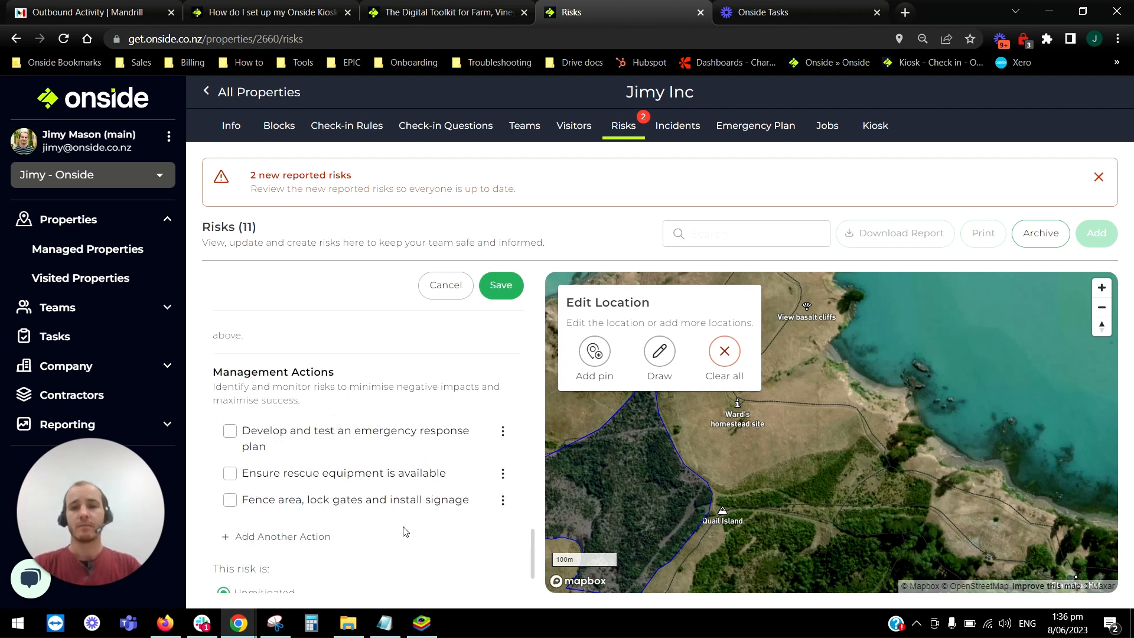
pyautogui.click(503, 437)
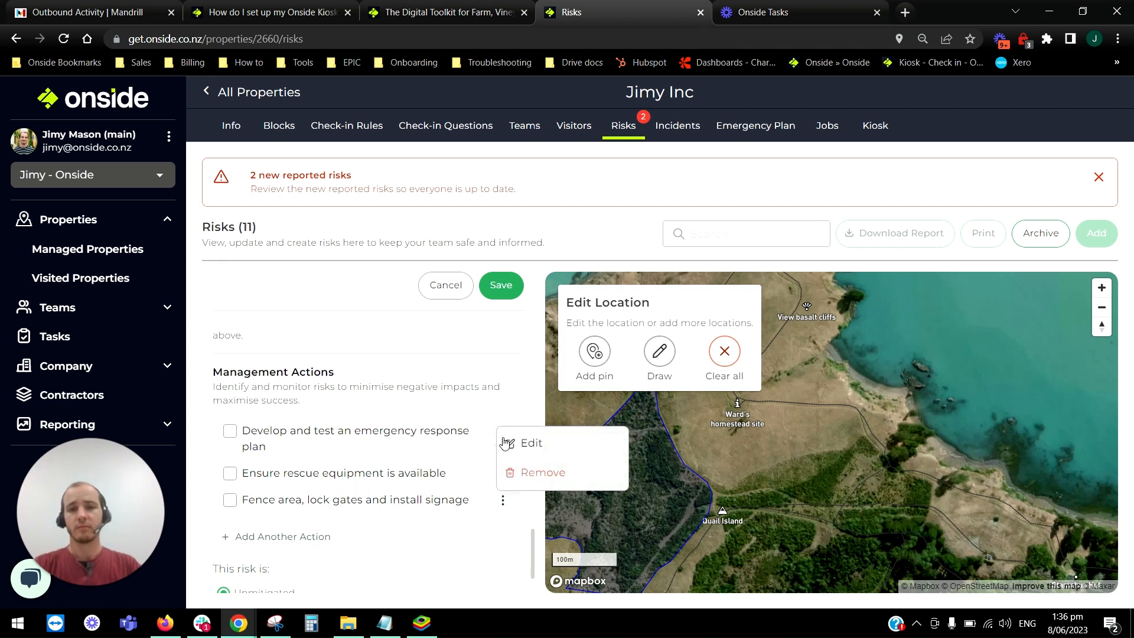
pyautogui.click(423, 541)
pyautogui.click(281, 540)
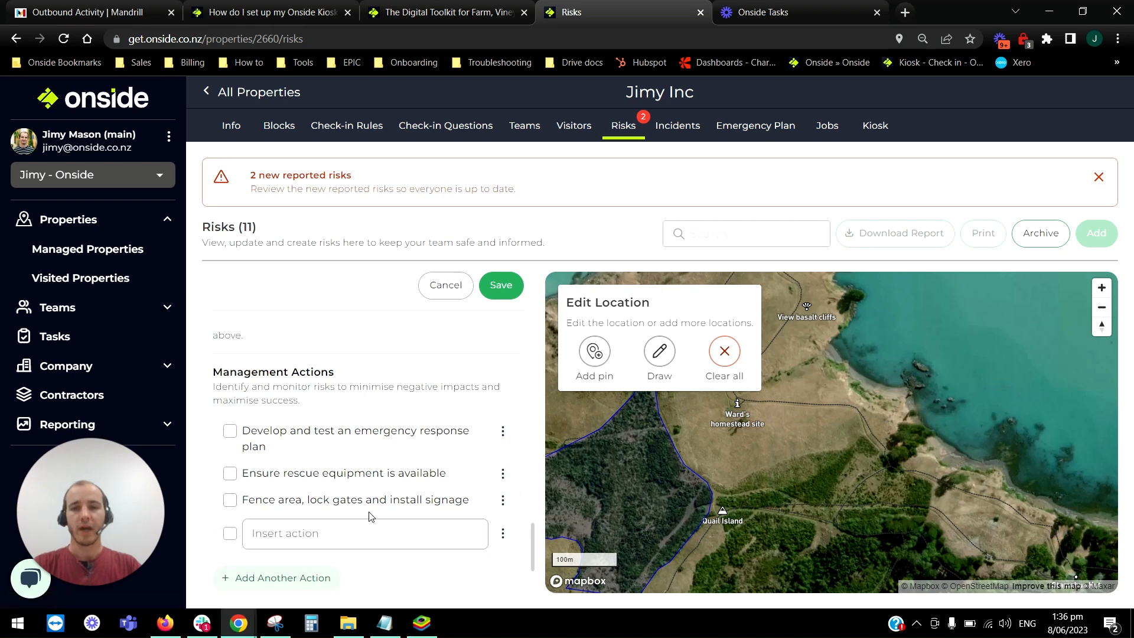
# Draw a four-cornered area inside the wooded block on the map as the new risk's location.
pyautogui.moveTo(782, 476); pyautogui.dragTo(1022, 440)
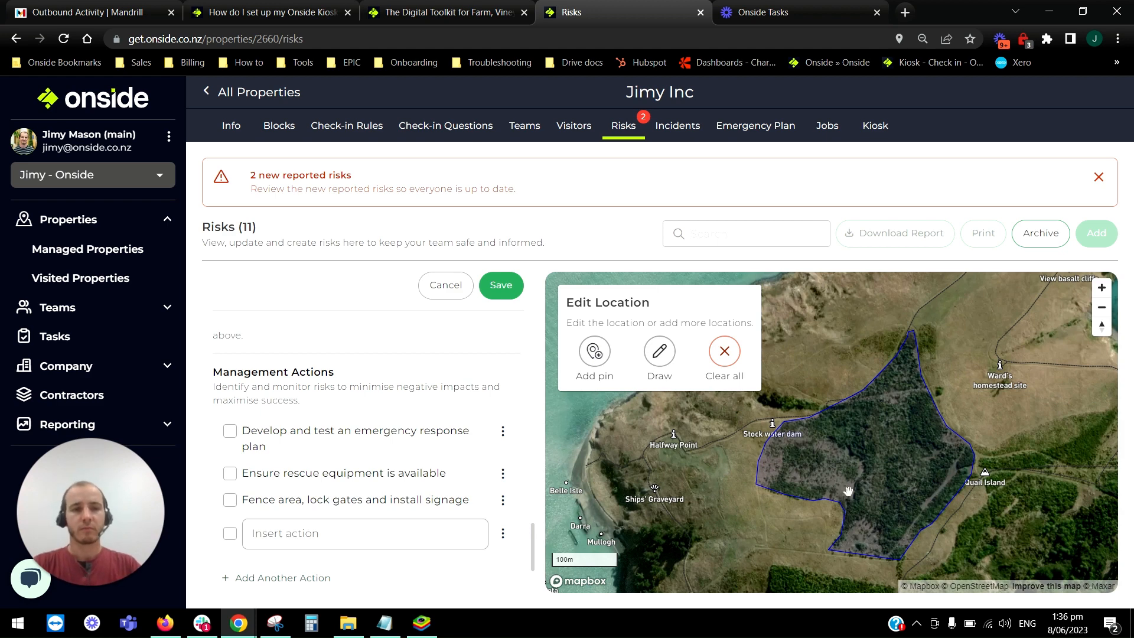
pyautogui.scroll(-5, 846, 489)
pyautogui.click(664, 349)
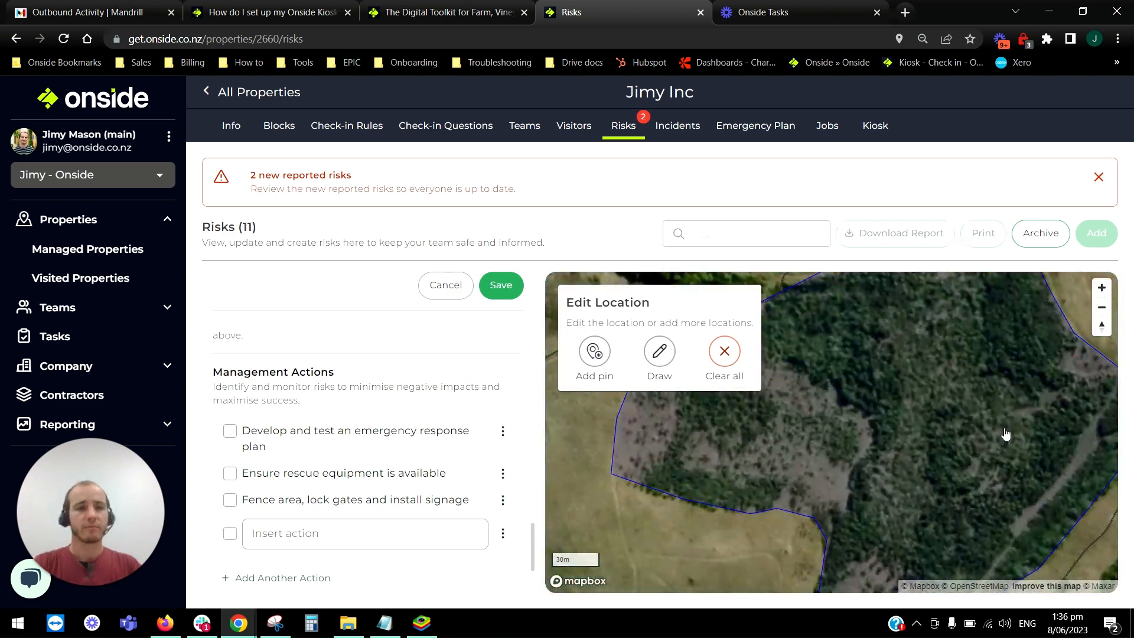
pyautogui.click(850, 341)
pyautogui.click(817, 408)
pyautogui.click(922, 424)
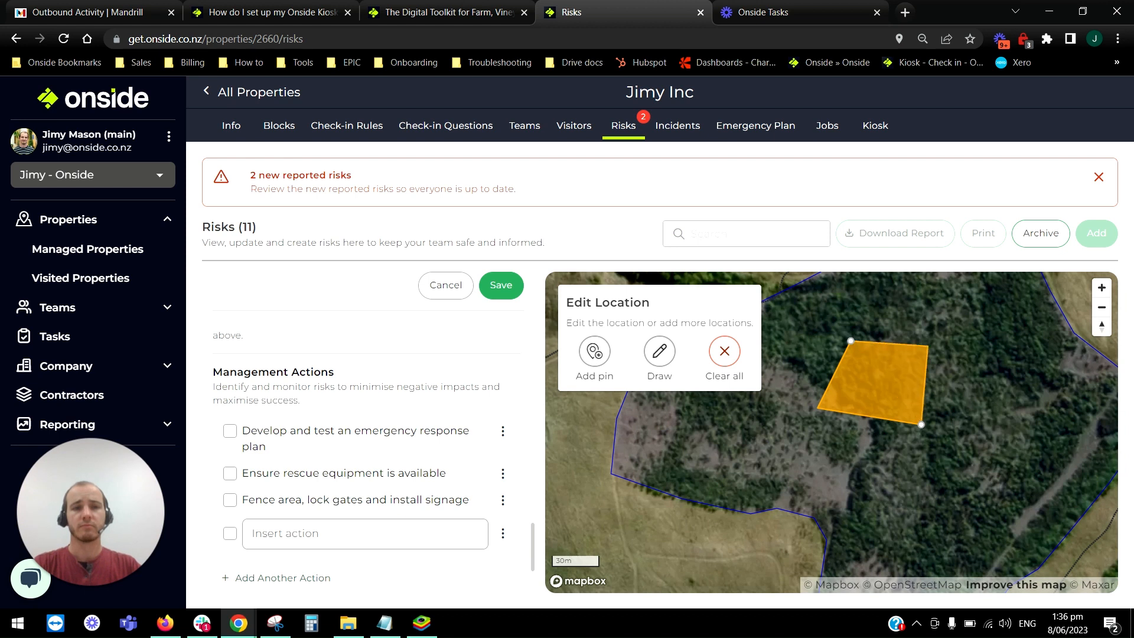
pyautogui.click(928, 346)
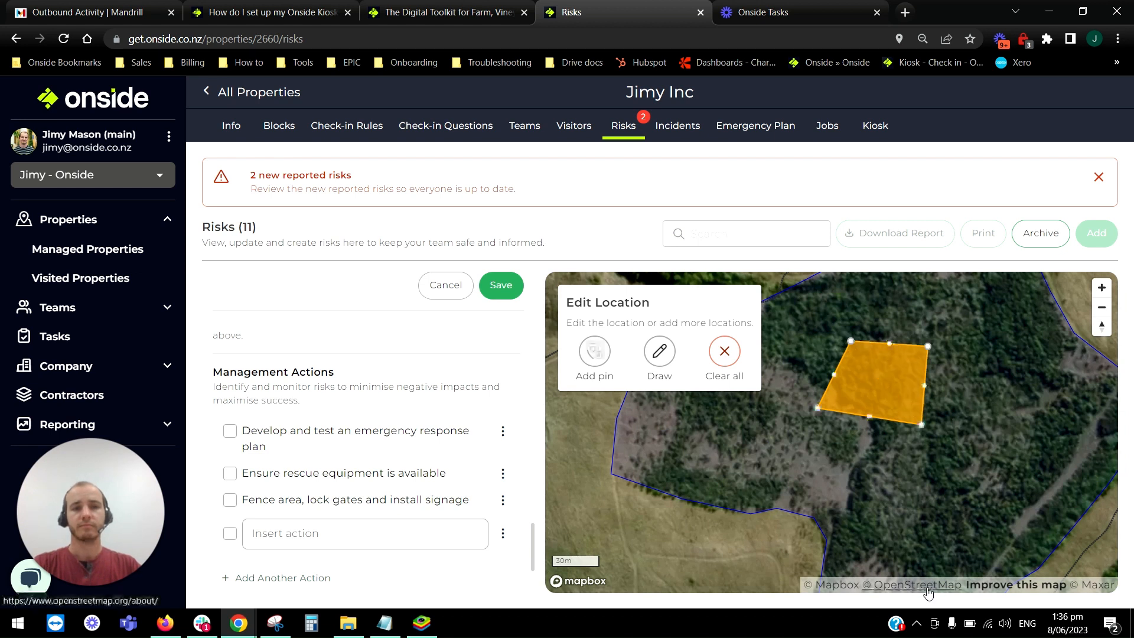
# Clear the drawn area and mark the risk's location with three pins in the wooded block instead.
pyautogui.click(729, 349)
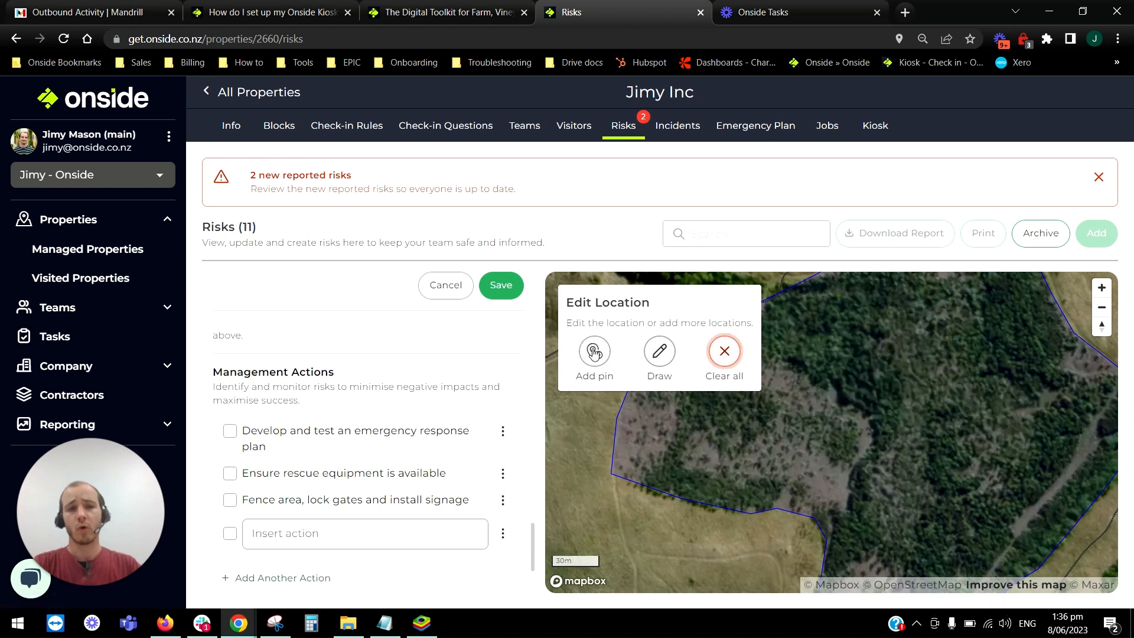
pyautogui.click(594, 351)
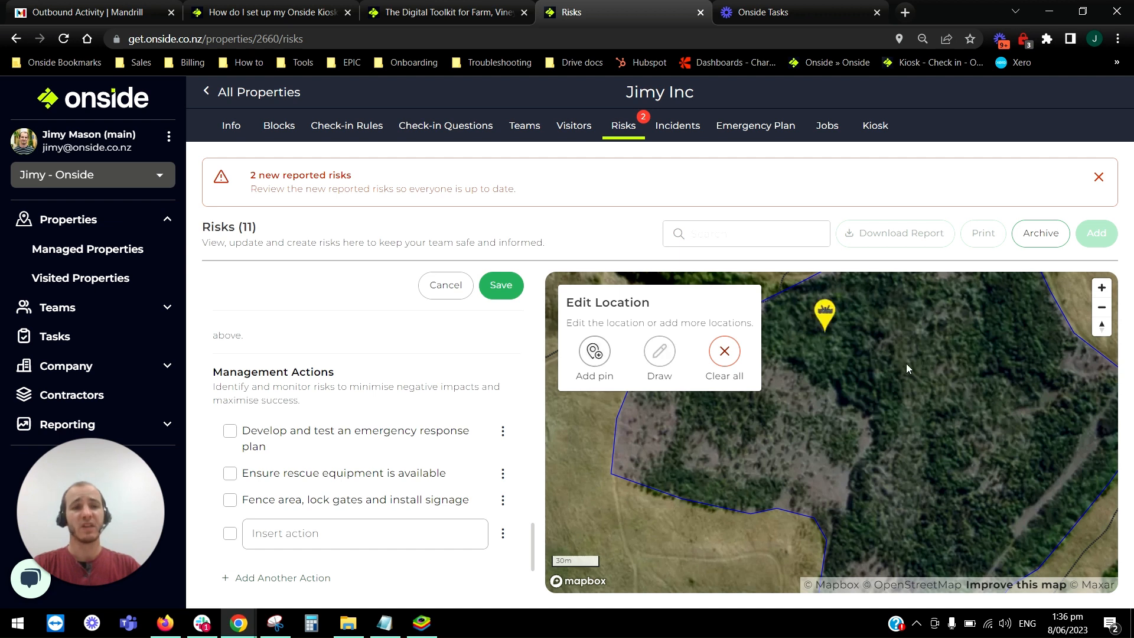
pyautogui.click(939, 340)
pyautogui.click(860, 431)
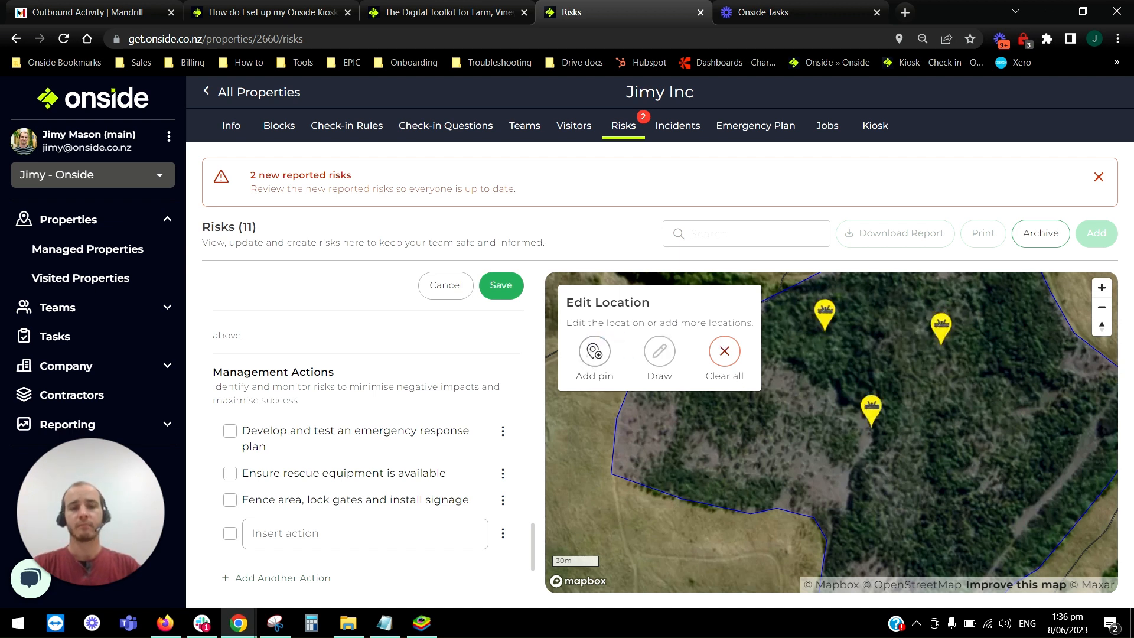
# Clear all the location pins and cancel the new effluent pond risk, discarding its details.
pyautogui.click(723, 353)
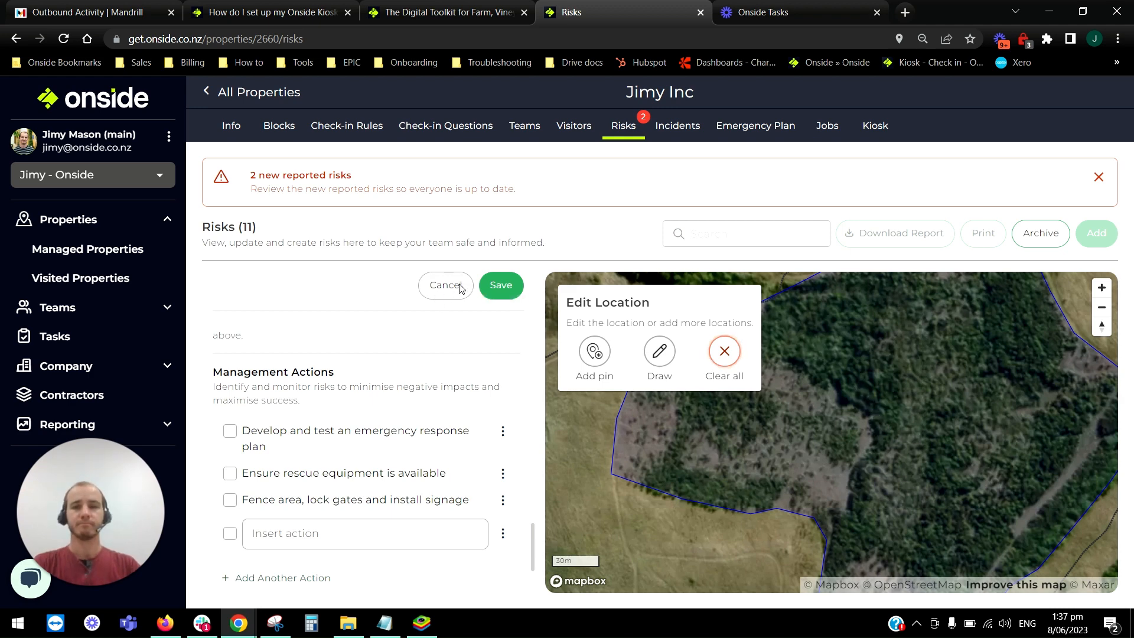
pyautogui.click(438, 296)
pyautogui.click(711, 387)
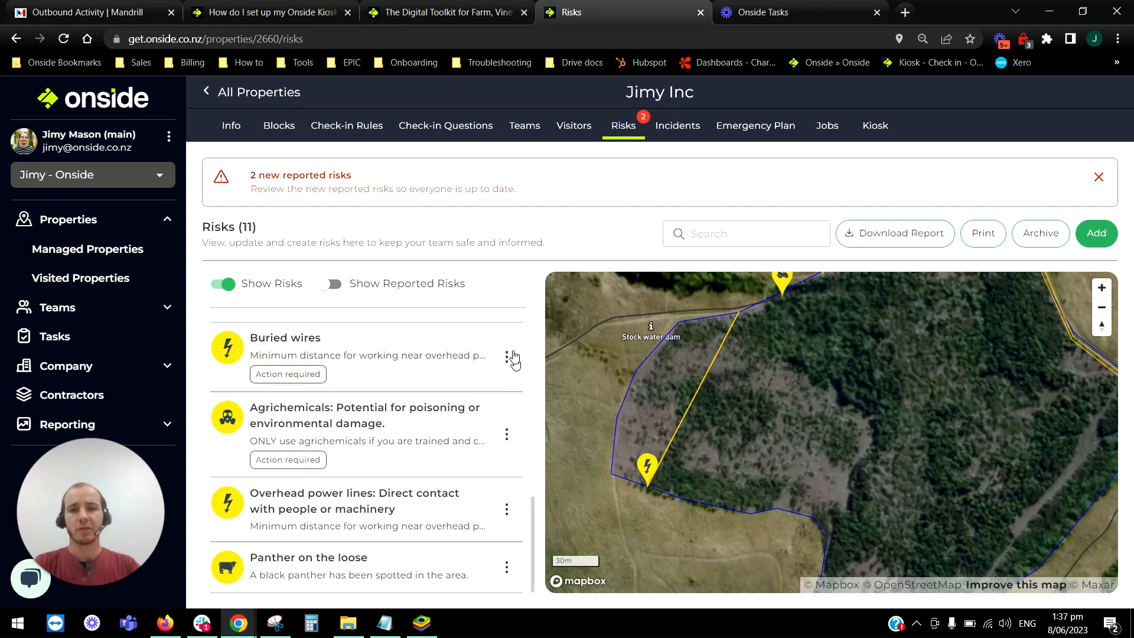
# Check which properties the "Overhead power lines: Direct contact with people or machinery" risk can be copied to, and leave without copying it.
pyautogui.click(506, 509)
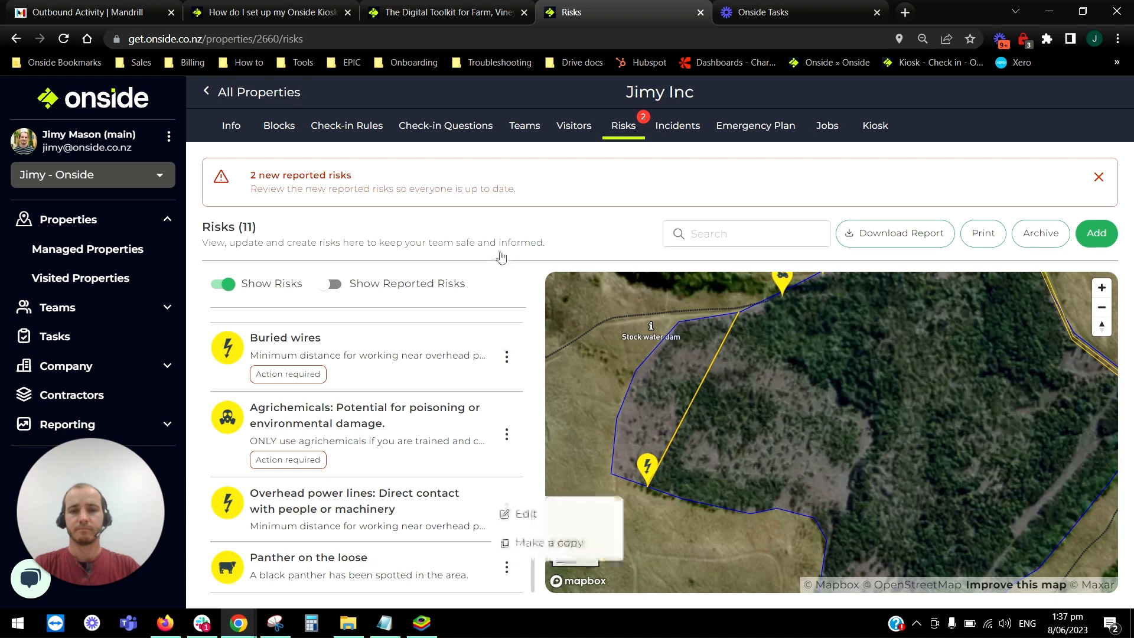
pyautogui.click(568, 538)
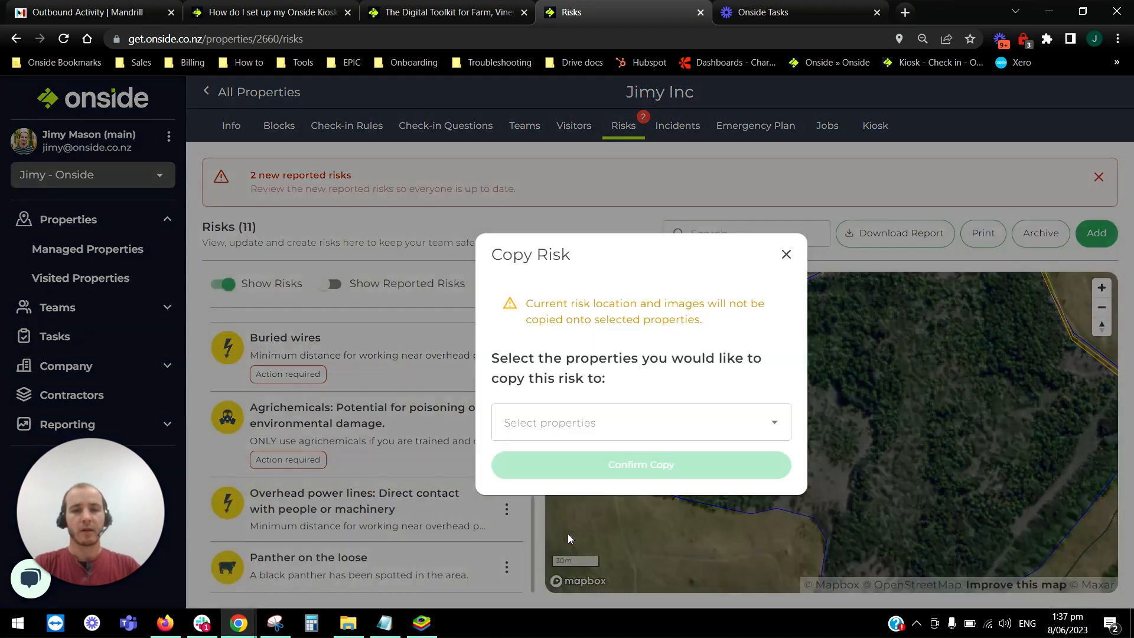
pyautogui.click(642, 422)
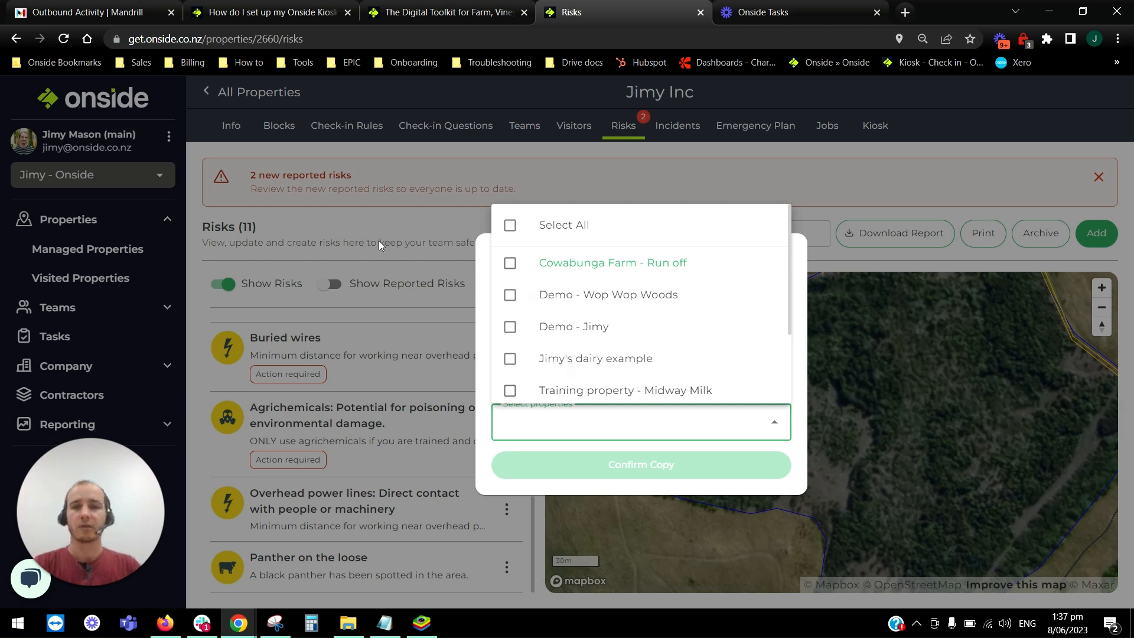
pyautogui.click(417, 227)
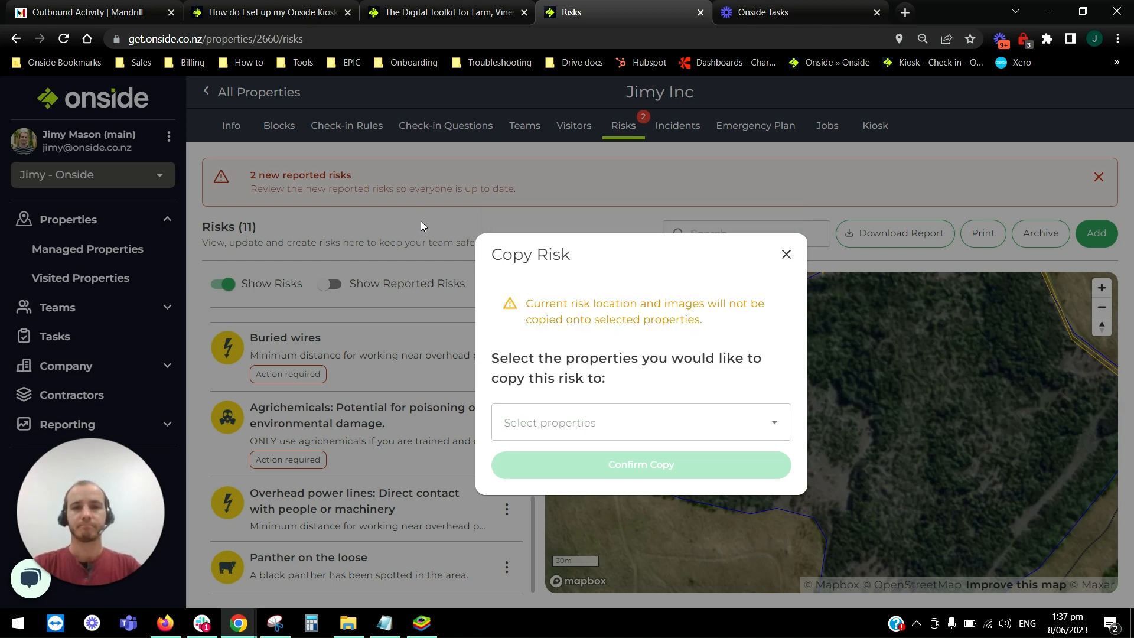
pyautogui.click(420, 221)
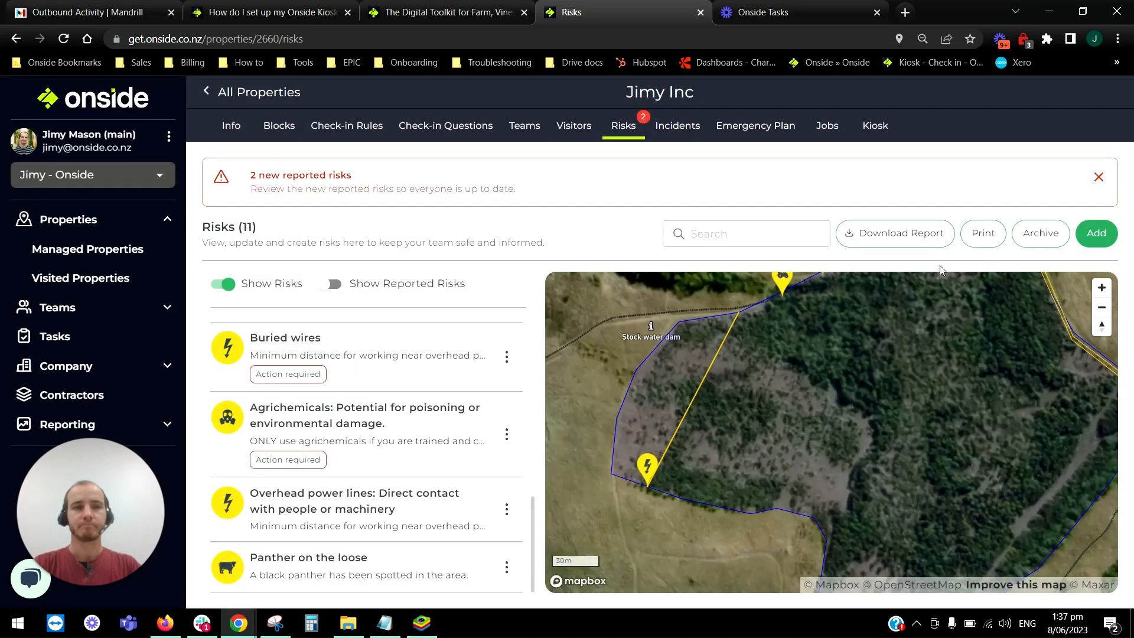
# Look through the eliminated and dismissed risks in the property's risk archive and return to the risk list.
pyautogui.click(1036, 235)
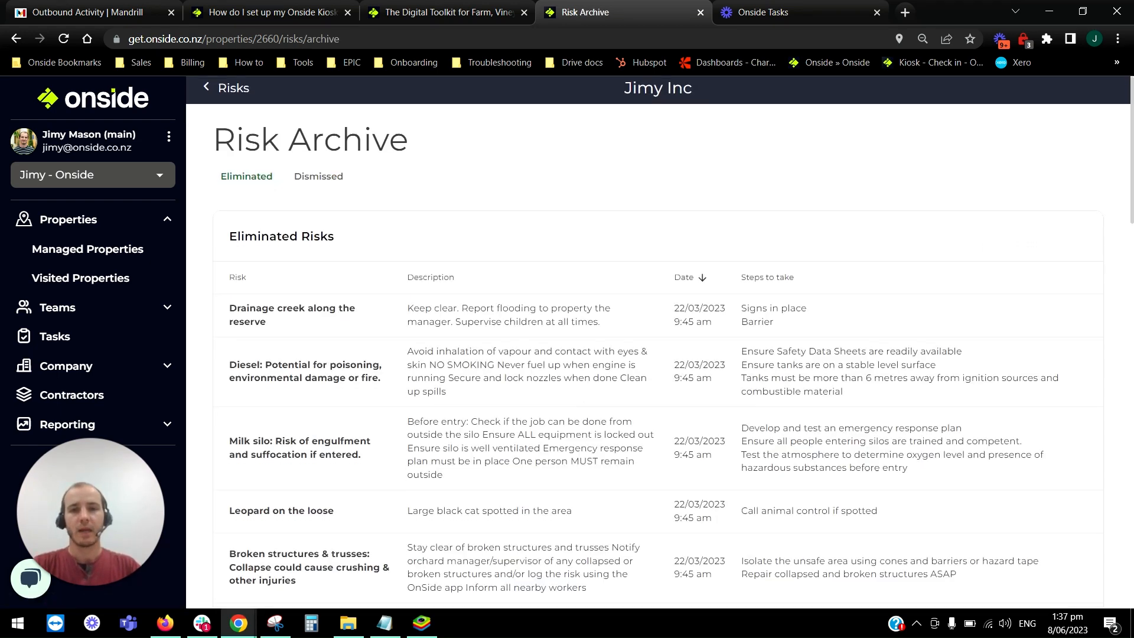
pyautogui.scroll(-4, 523, 389)
pyautogui.scroll(3, 520, 388)
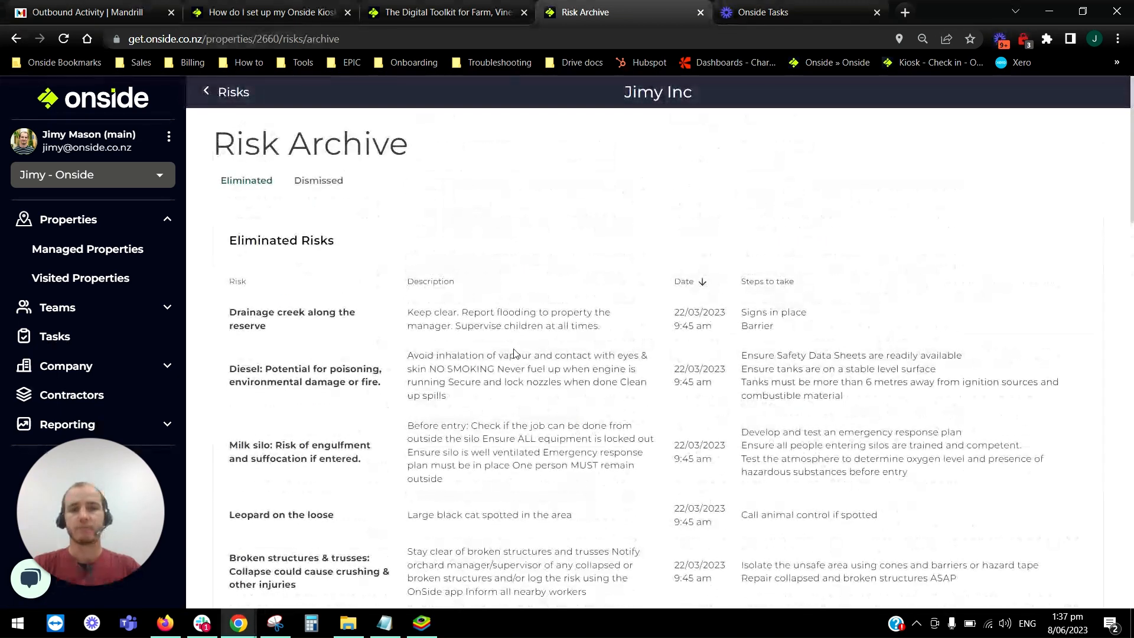
pyautogui.click(314, 183)
pyautogui.scroll(-1, 565, 341)
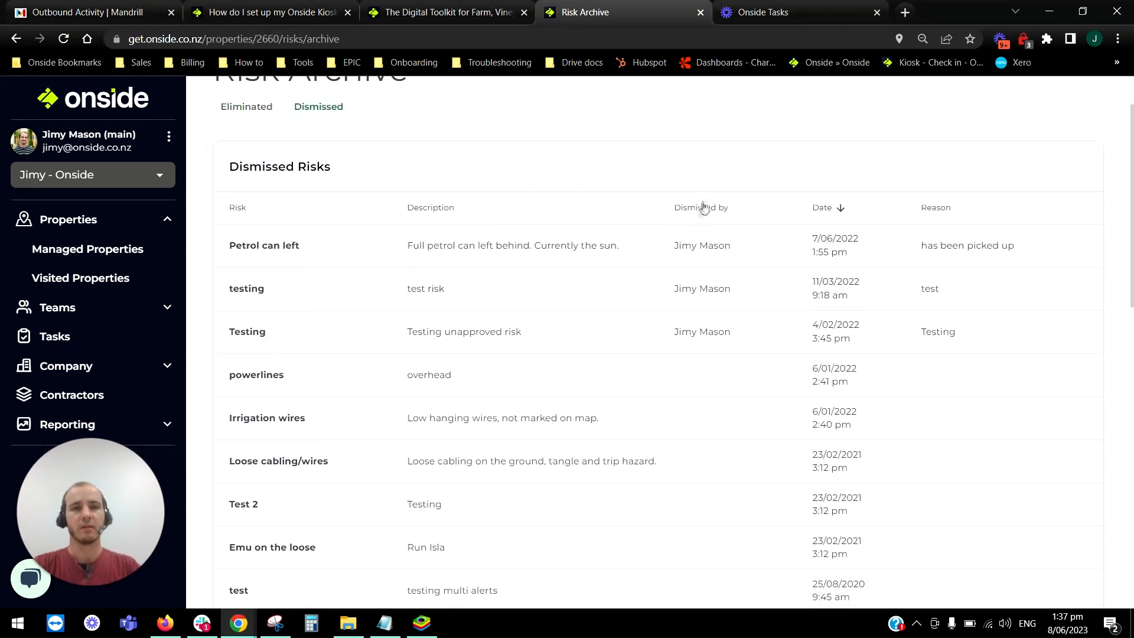
pyautogui.scroll(1, 344, 157)
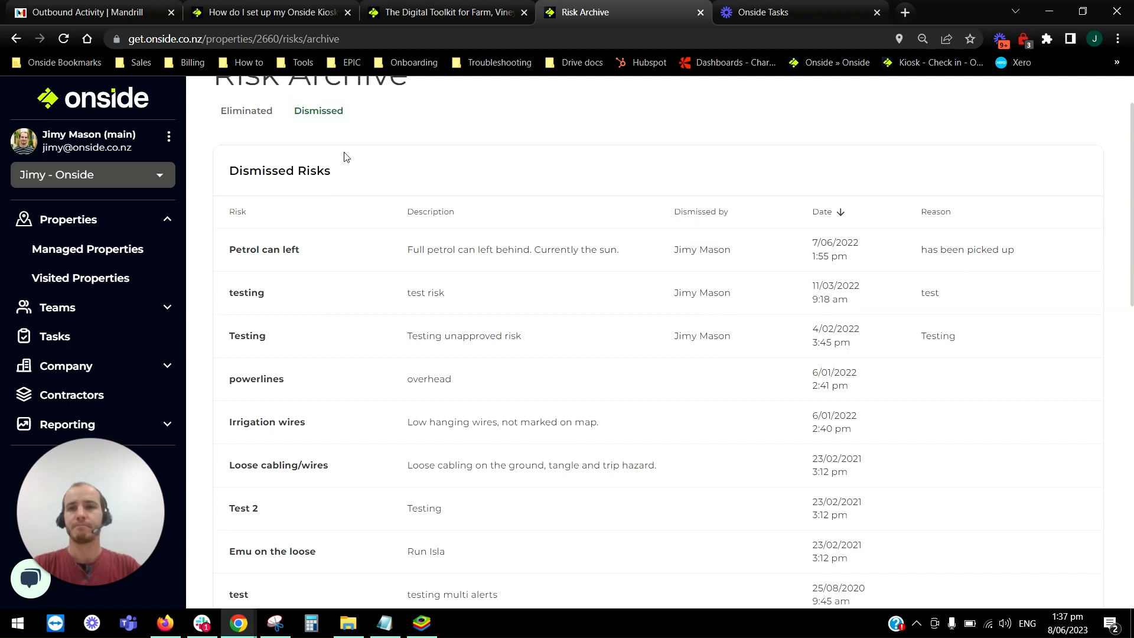
pyautogui.click(226, 93)
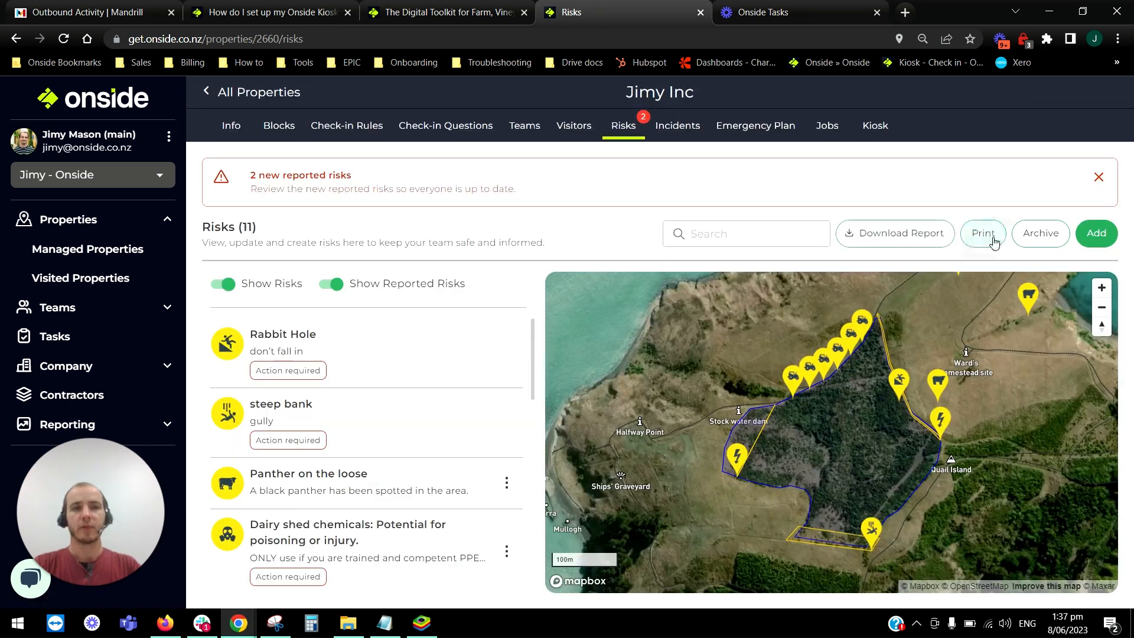
# Preview the printable version of the property's risk map and risk list, and cancel the printing.
pyautogui.click(992, 241)
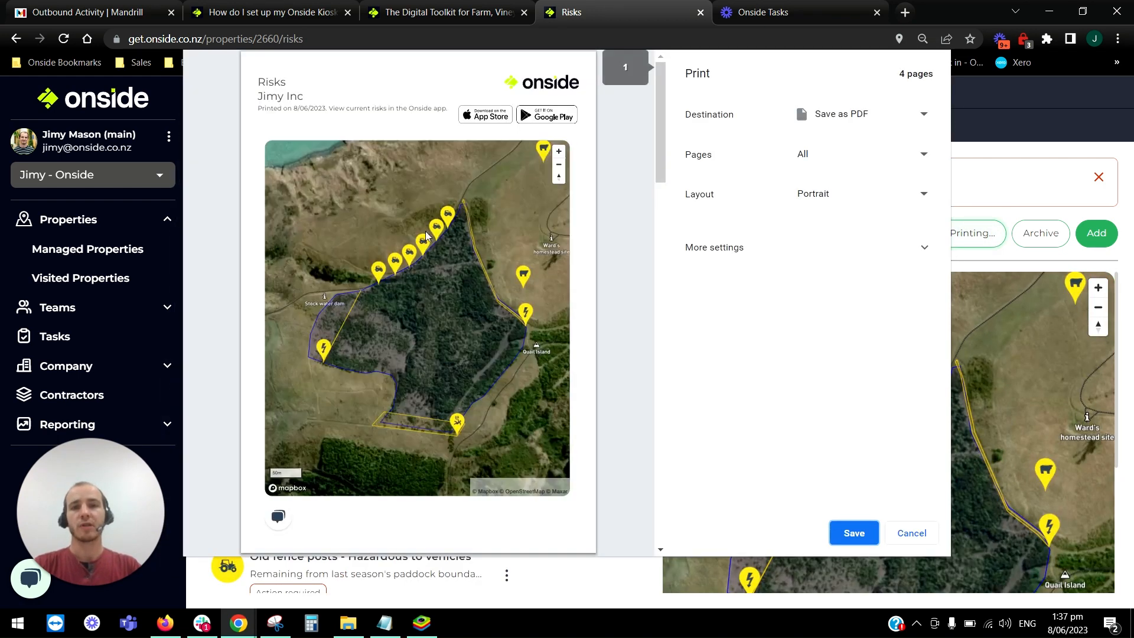
pyautogui.scroll(-2, 412, 311)
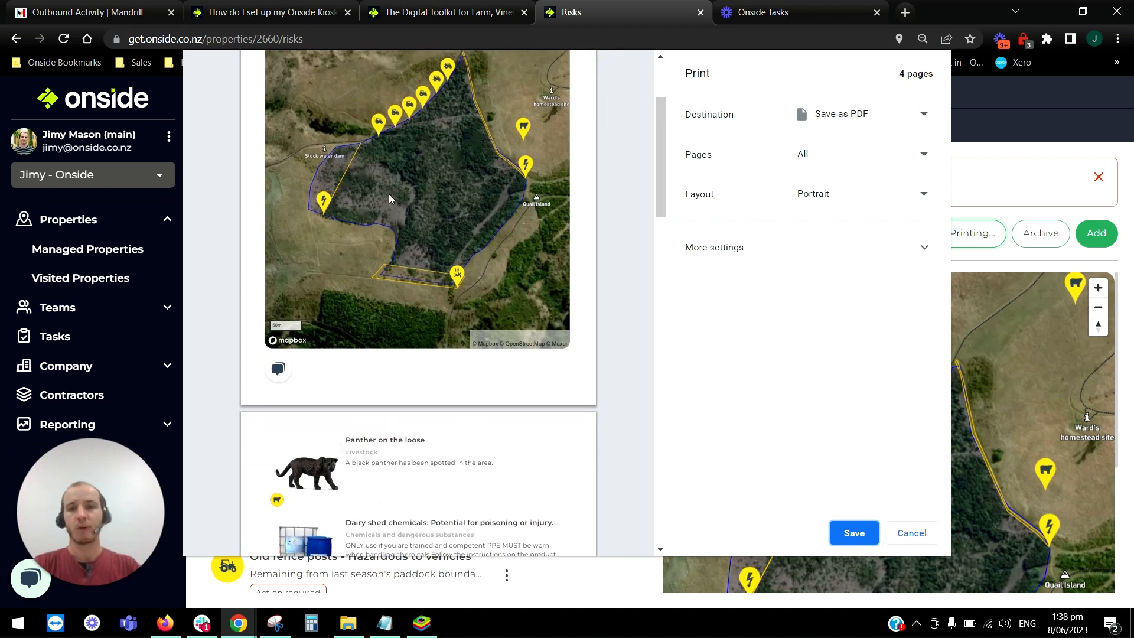
pyautogui.scroll(3, 494, 288)
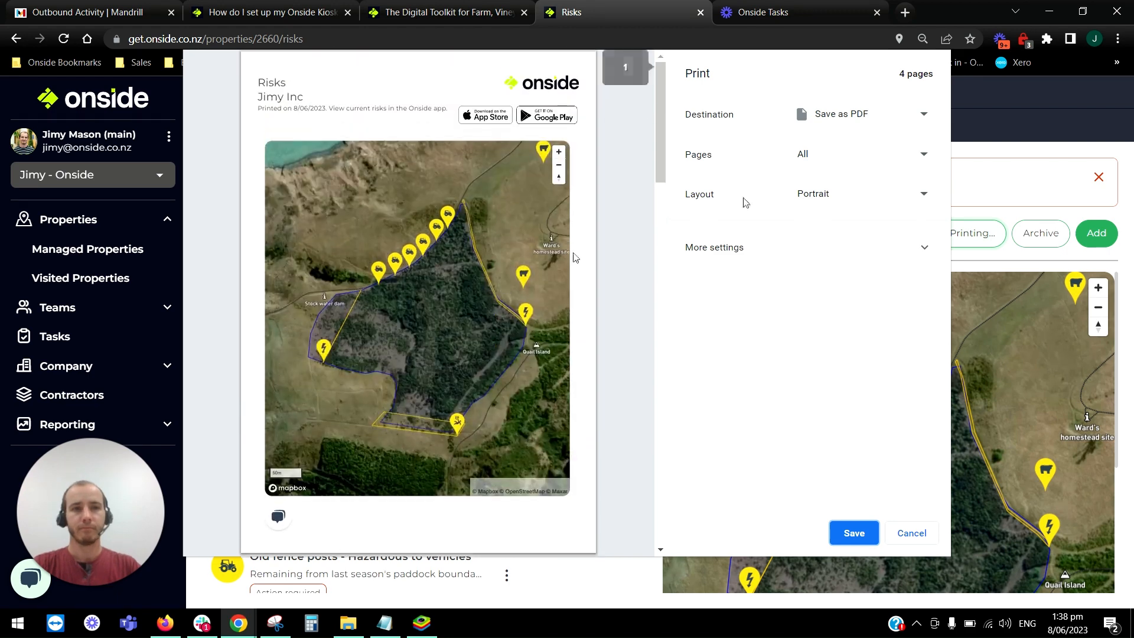
pyautogui.click(912, 533)
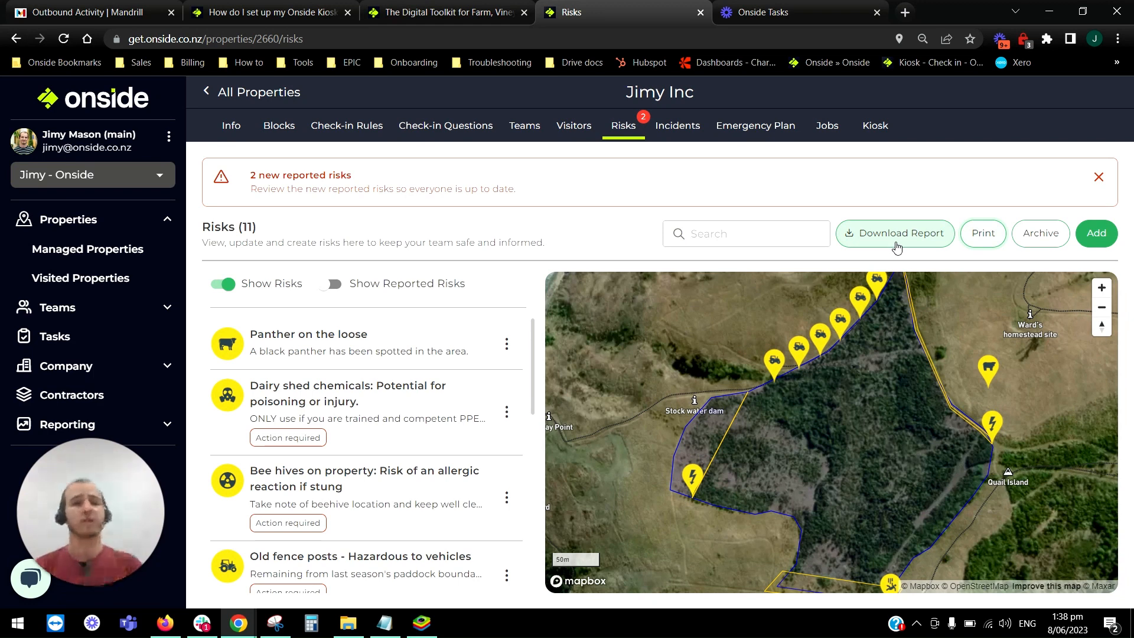
# View the date range options for downloading the property's risk report and close them without downloading.
pyautogui.click(870, 235)
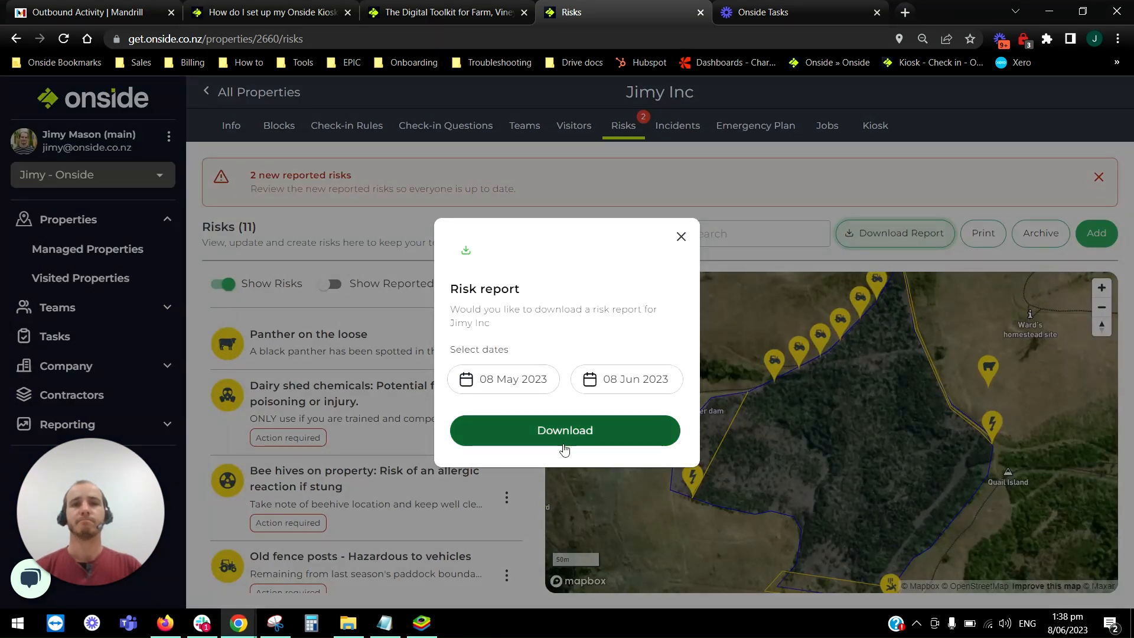
pyautogui.click(681, 237)
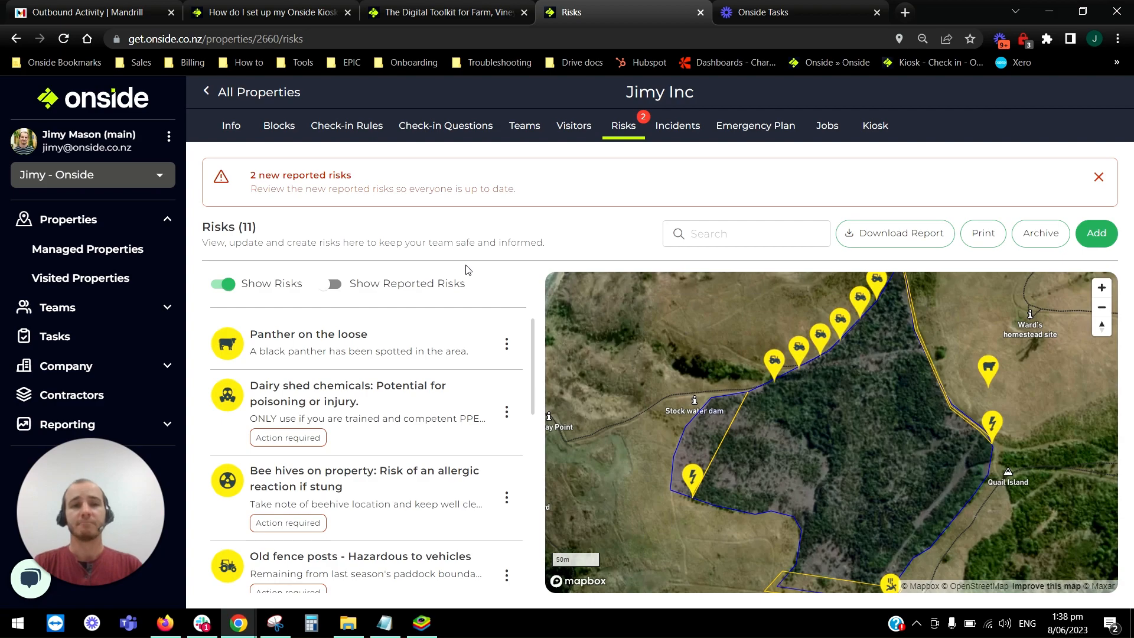